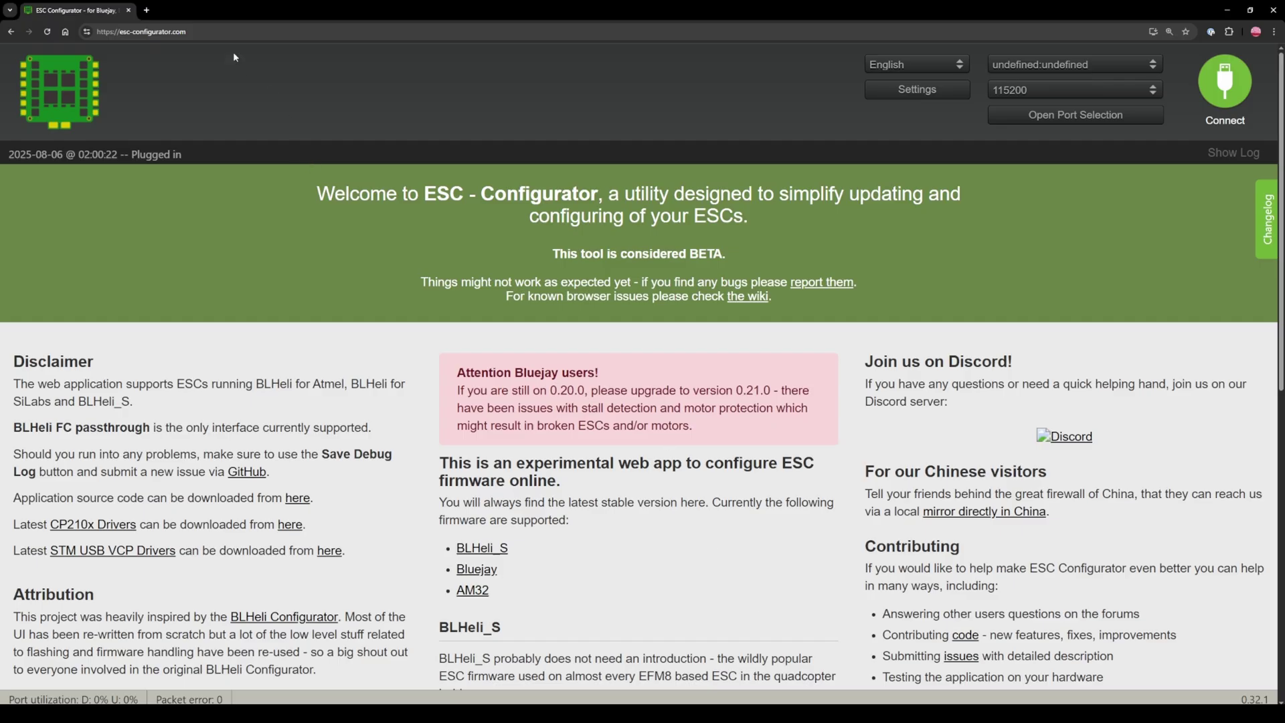
Step: Connect ESC Configurator to the Betaflight STM32F7x2 (COM5) serial port
click(239, 32)
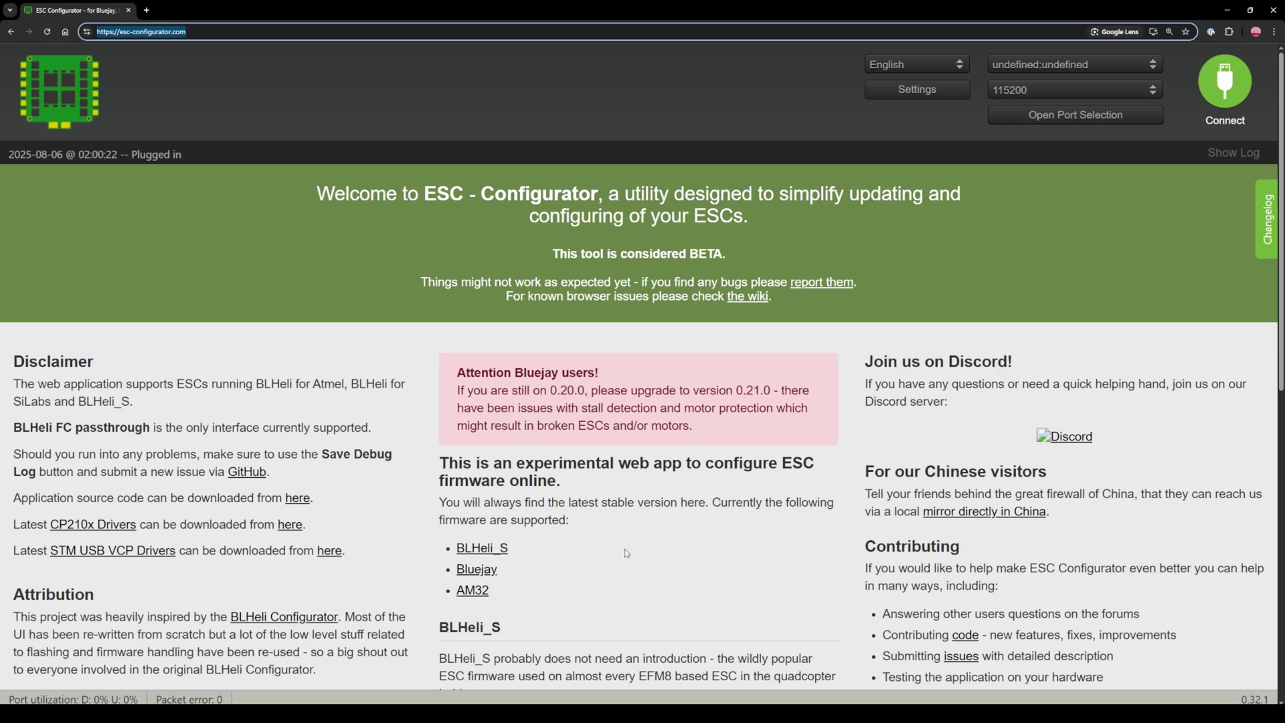
click(663, 507)
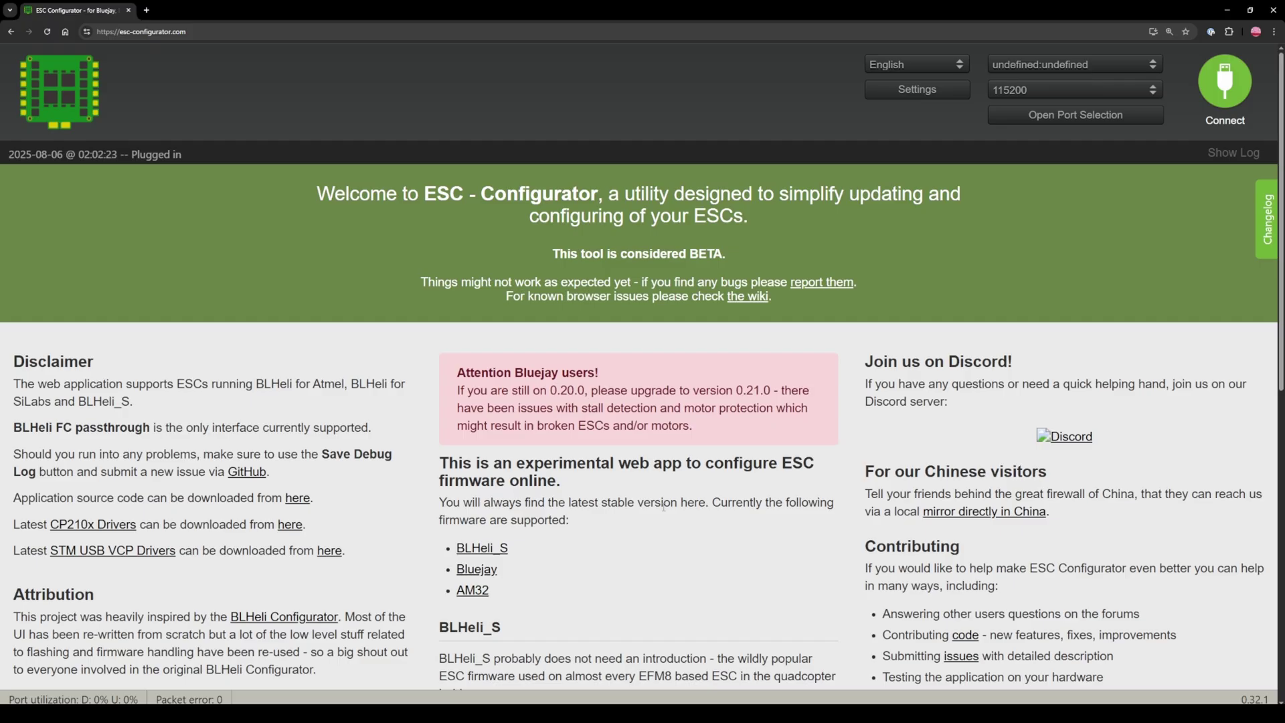
click(1068, 119)
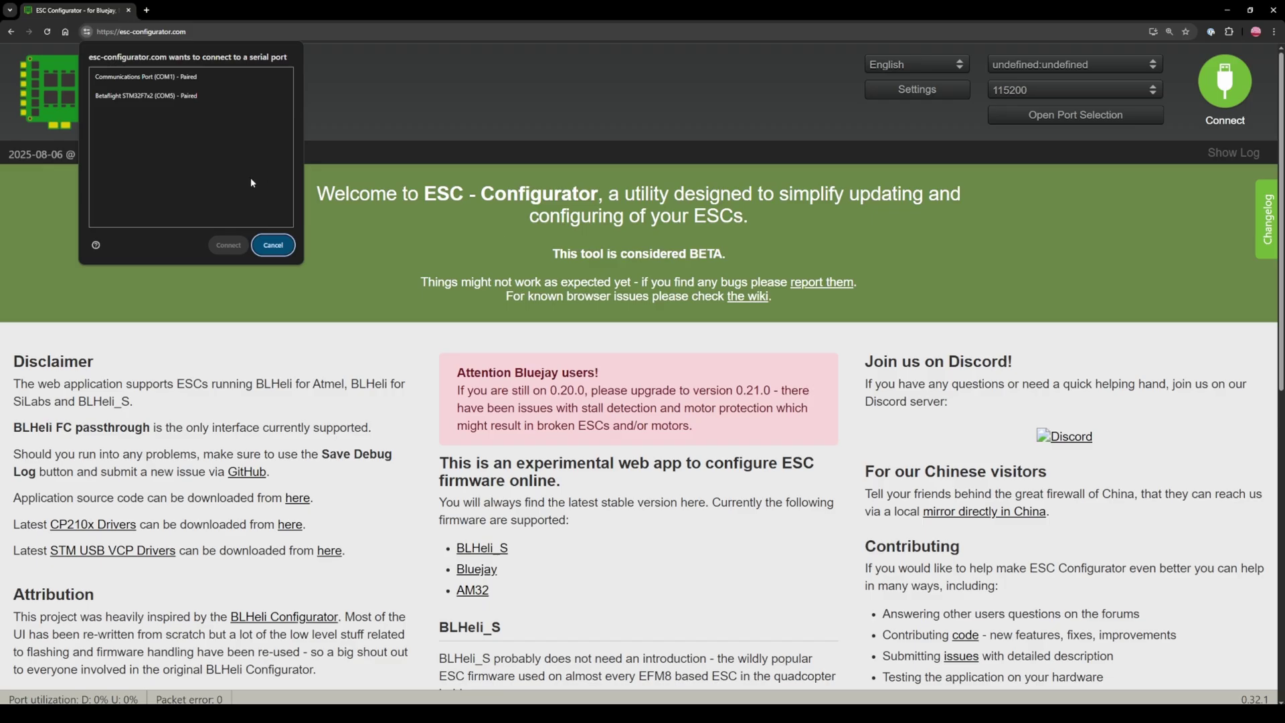
click(156, 98)
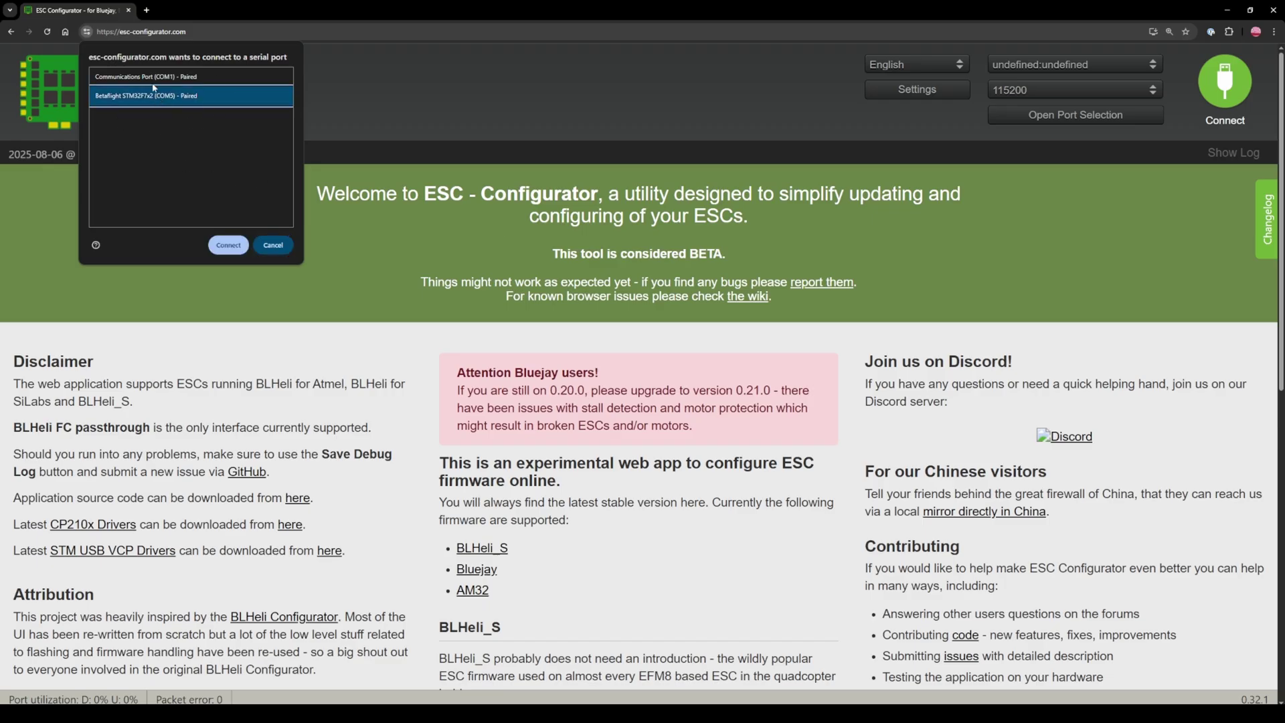
click(228, 245)
click(1225, 80)
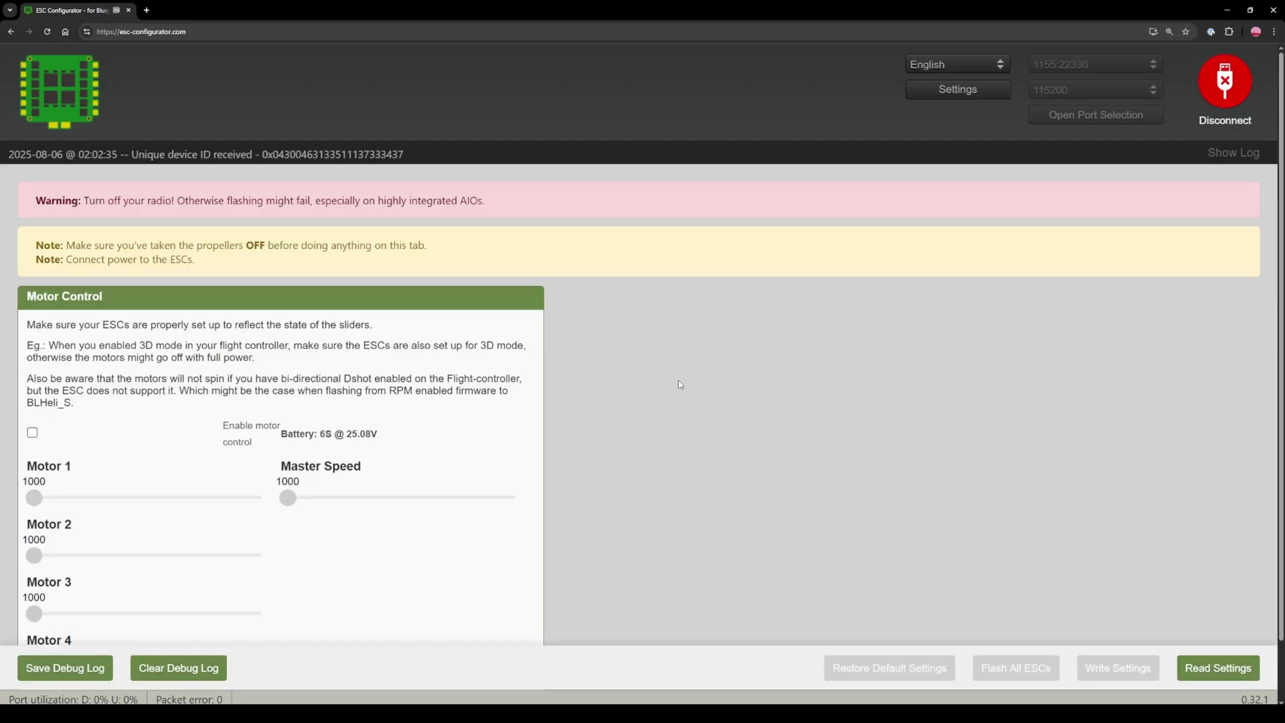
Step: Read the settings from the connected ESCs and check the firmware details of ESC 1
click(1219, 667)
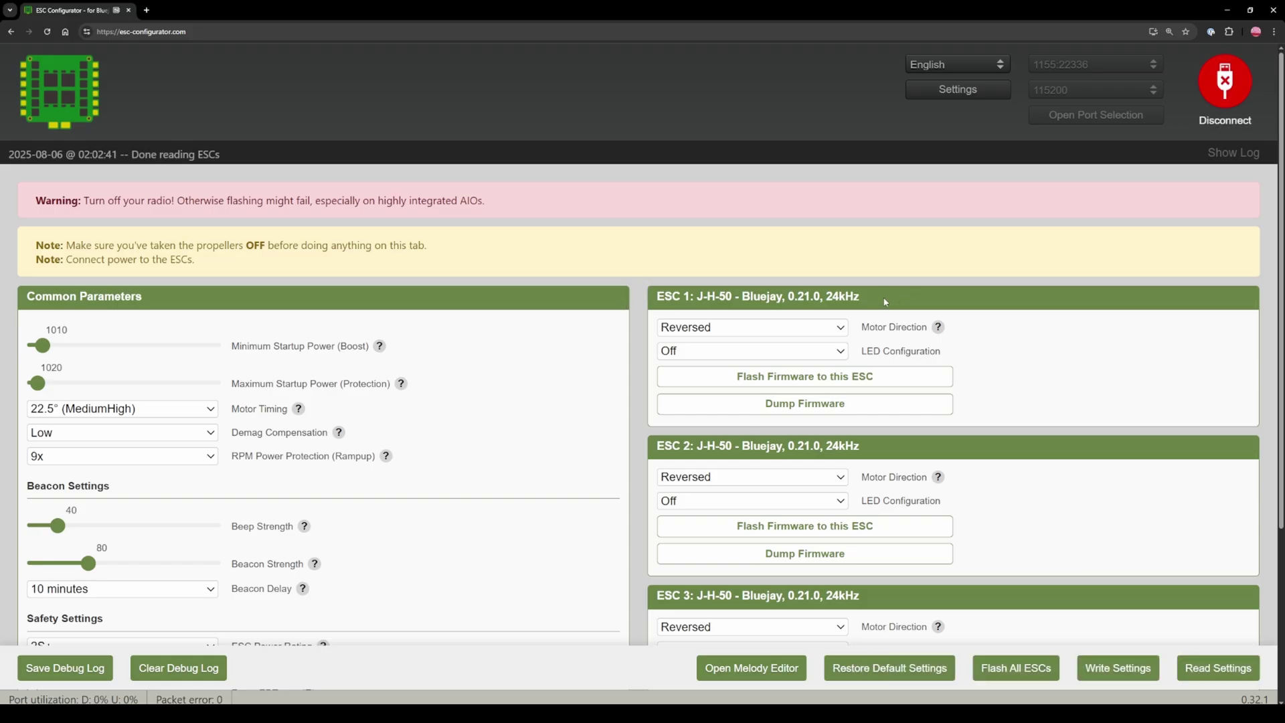
drag(735, 296, 771, 296)
click(851, 296)
drag(910, 303, 839, 297)
Step: Open firmware flashing for all ESCs and choose Bluejay version v0.21.0
click(1019, 667)
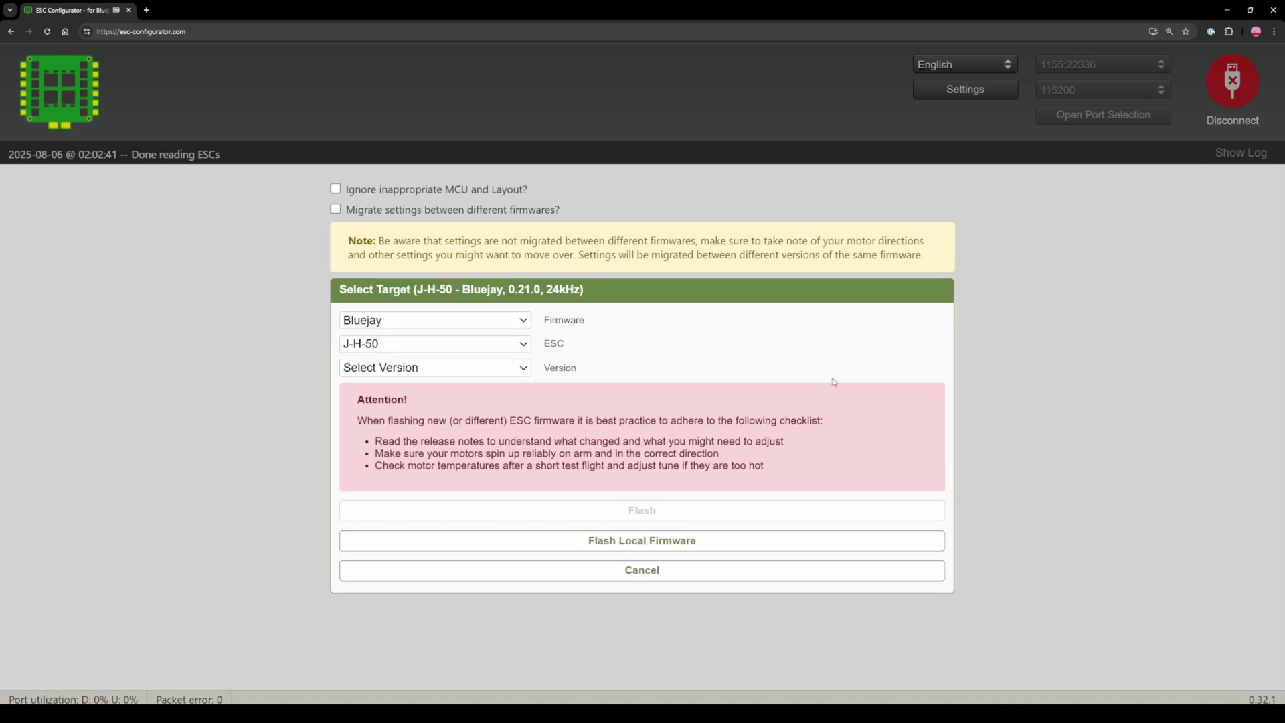
click(398, 327)
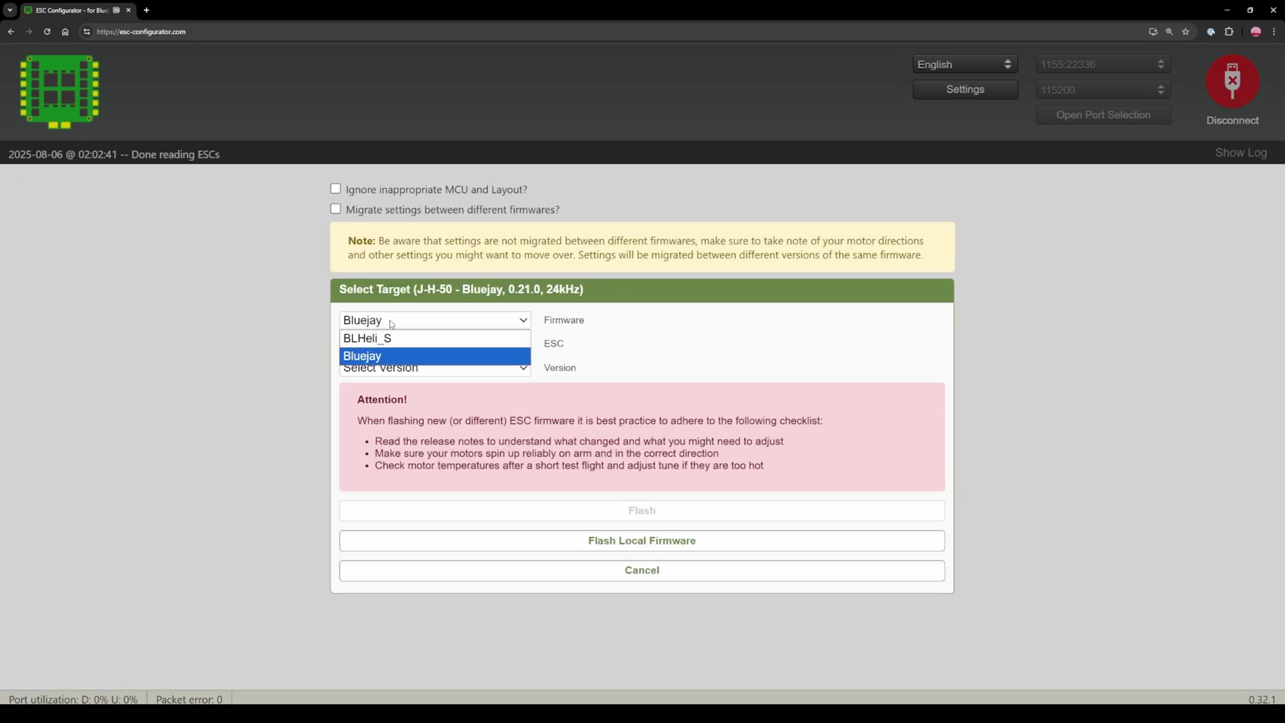
click(391, 356)
click(438, 367)
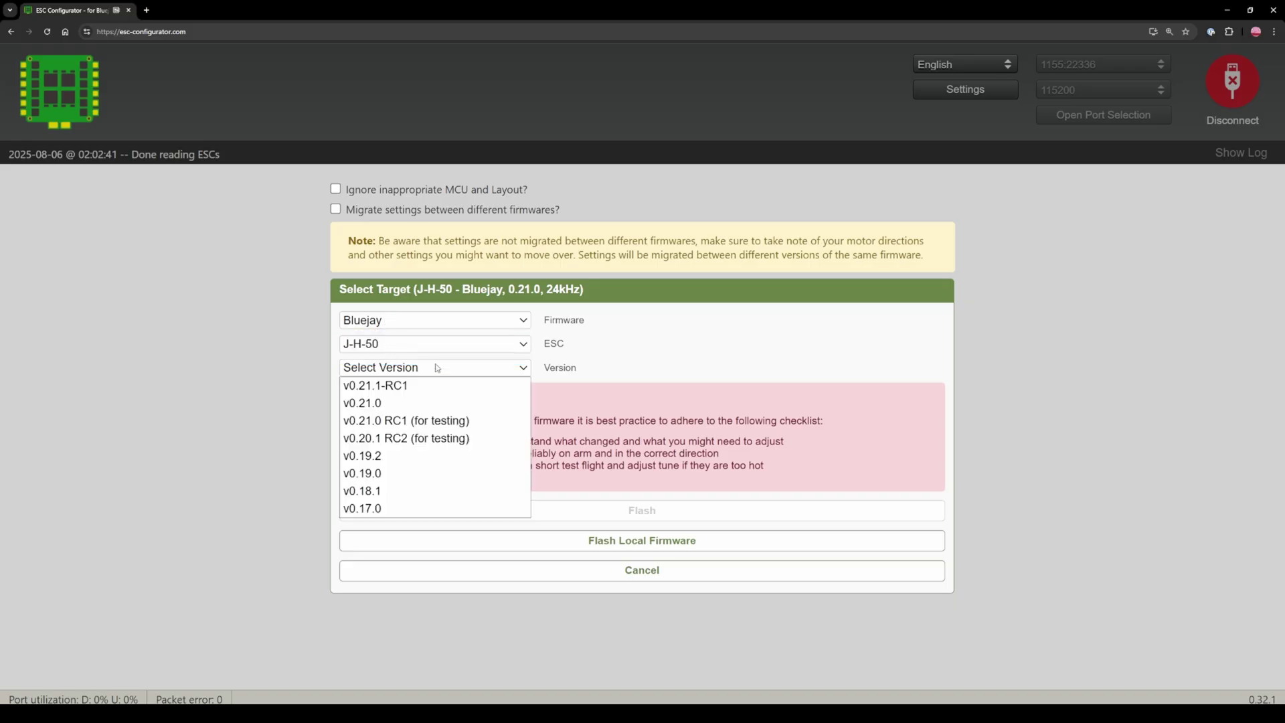
click(394, 405)
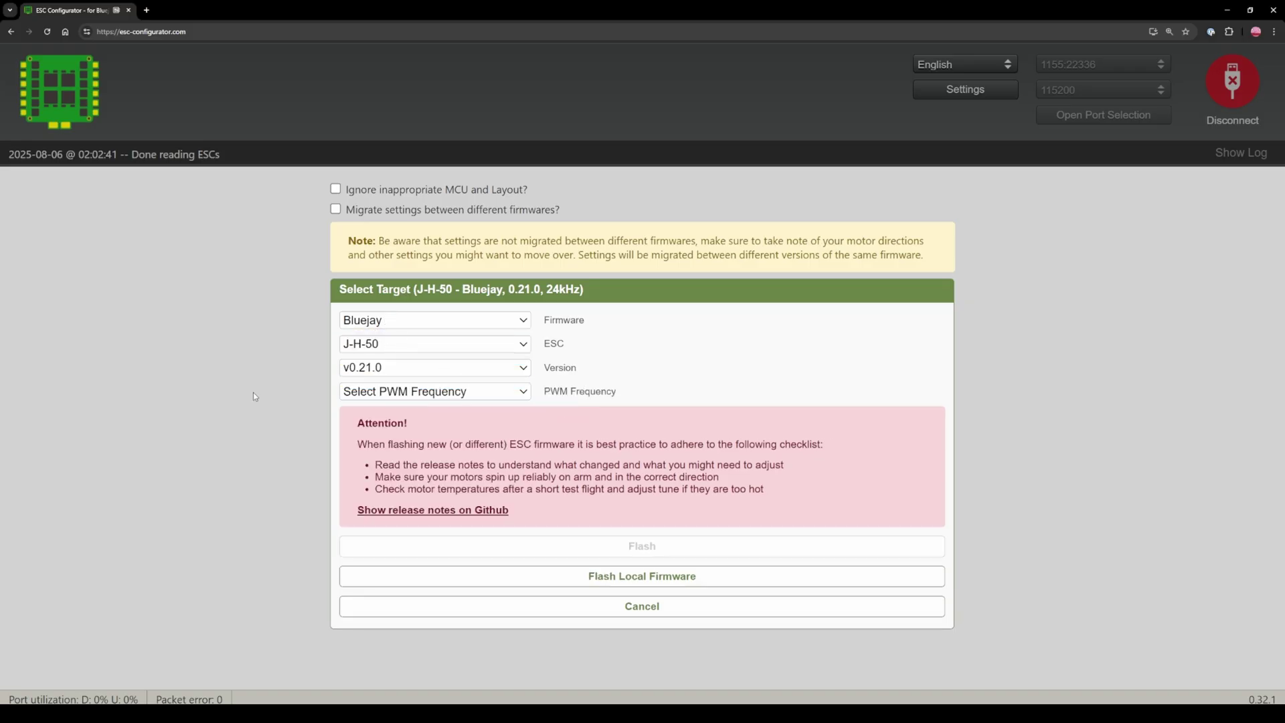
Step: Set the PWM frequency to 24 for the Bluejay firmware flash
click(444, 392)
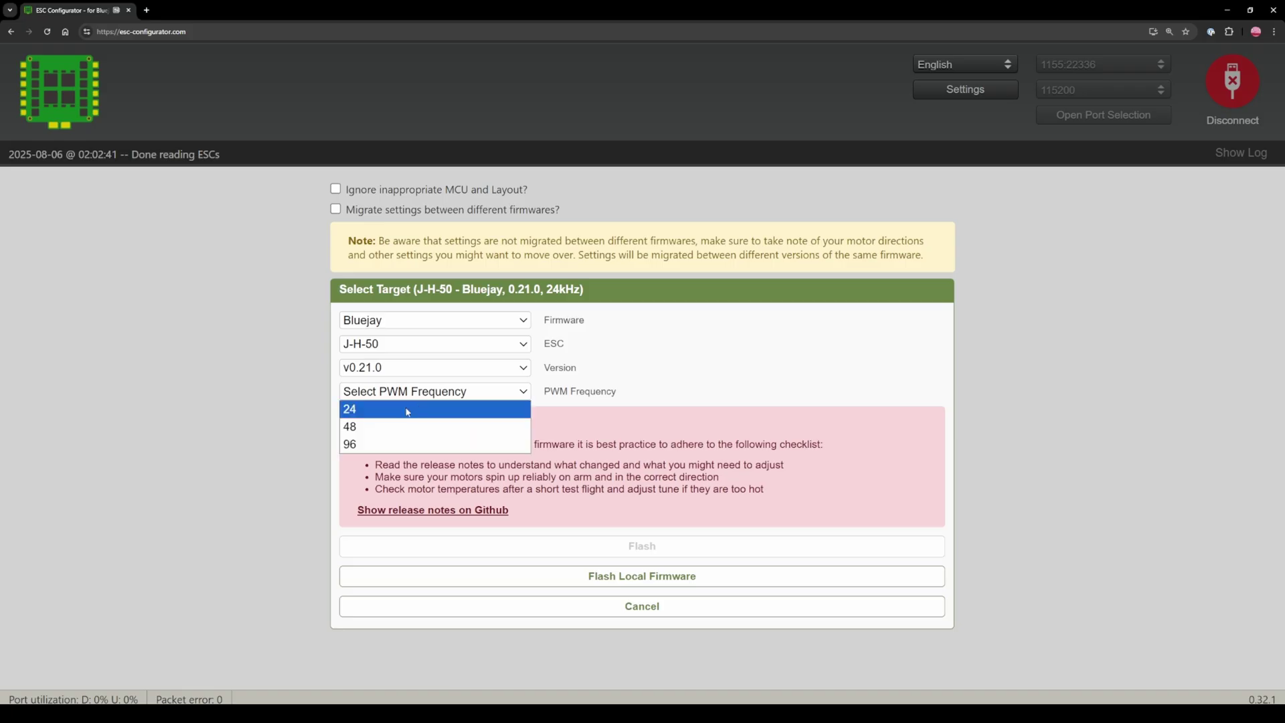
click(407, 410)
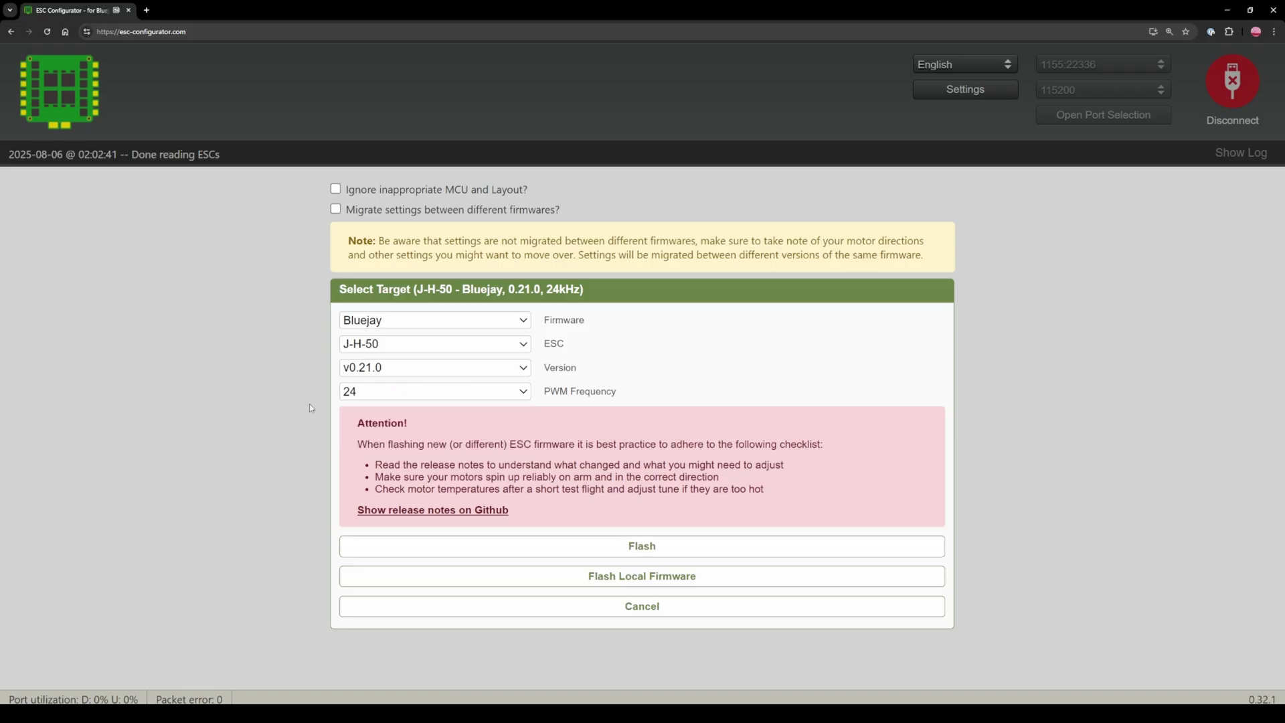
click(382, 400)
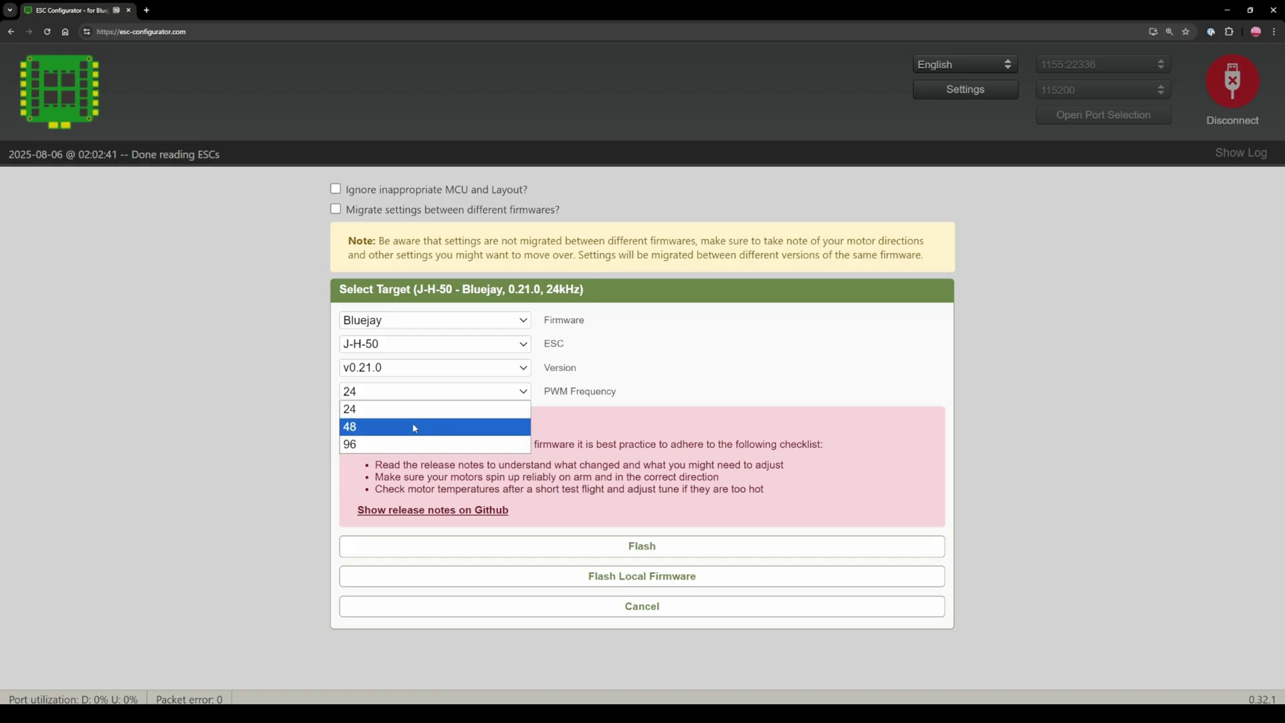
click(351, 409)
click(410, 391)
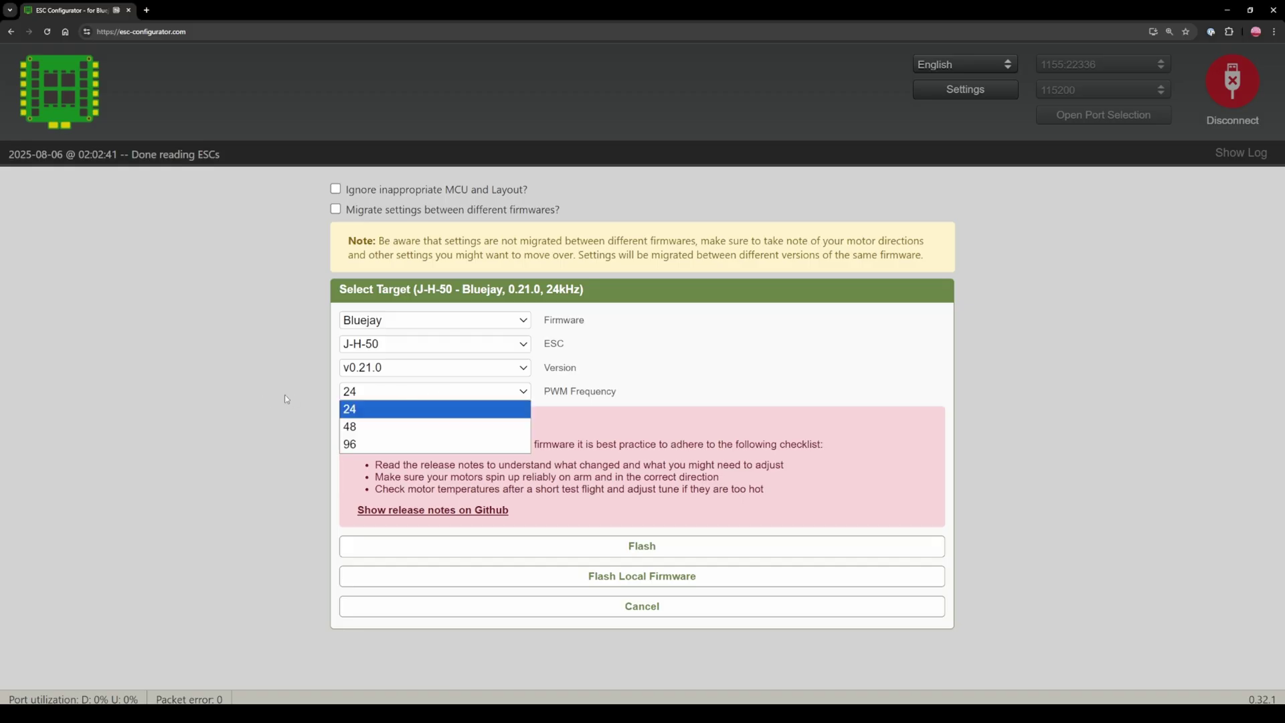
click(284, 396)
click(663, 561)
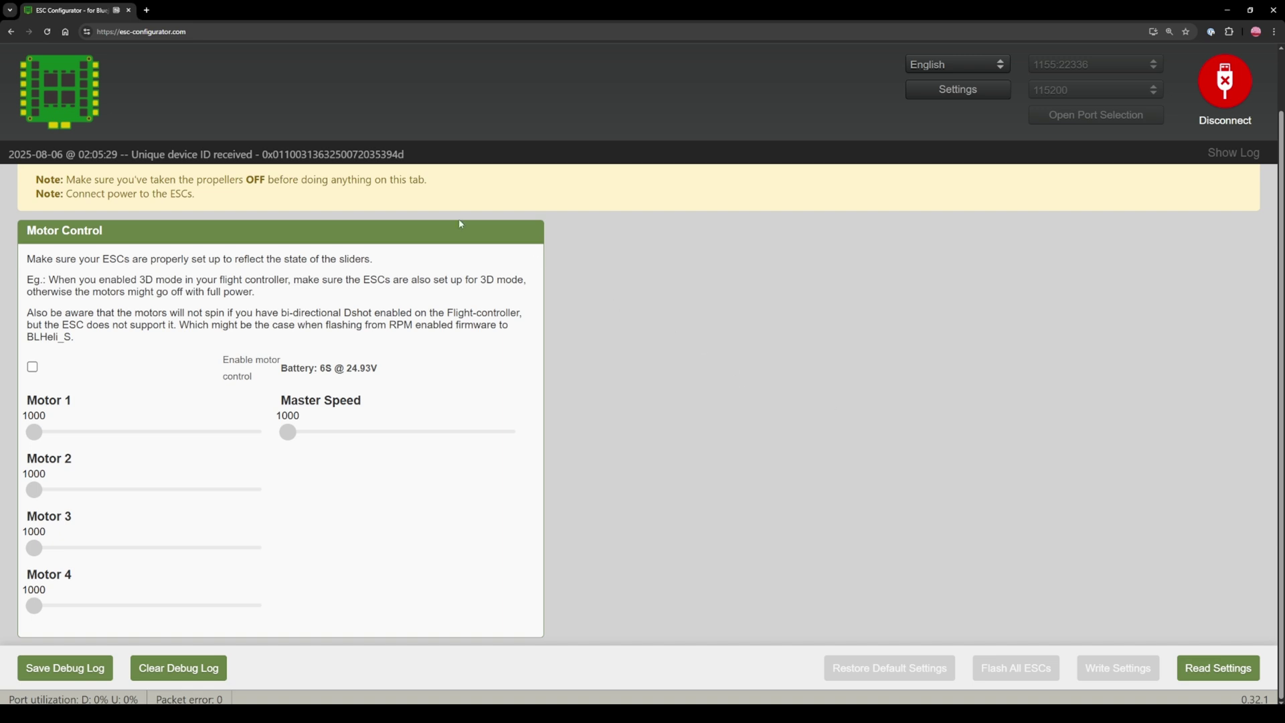
drag(414, 162, 173, 173)
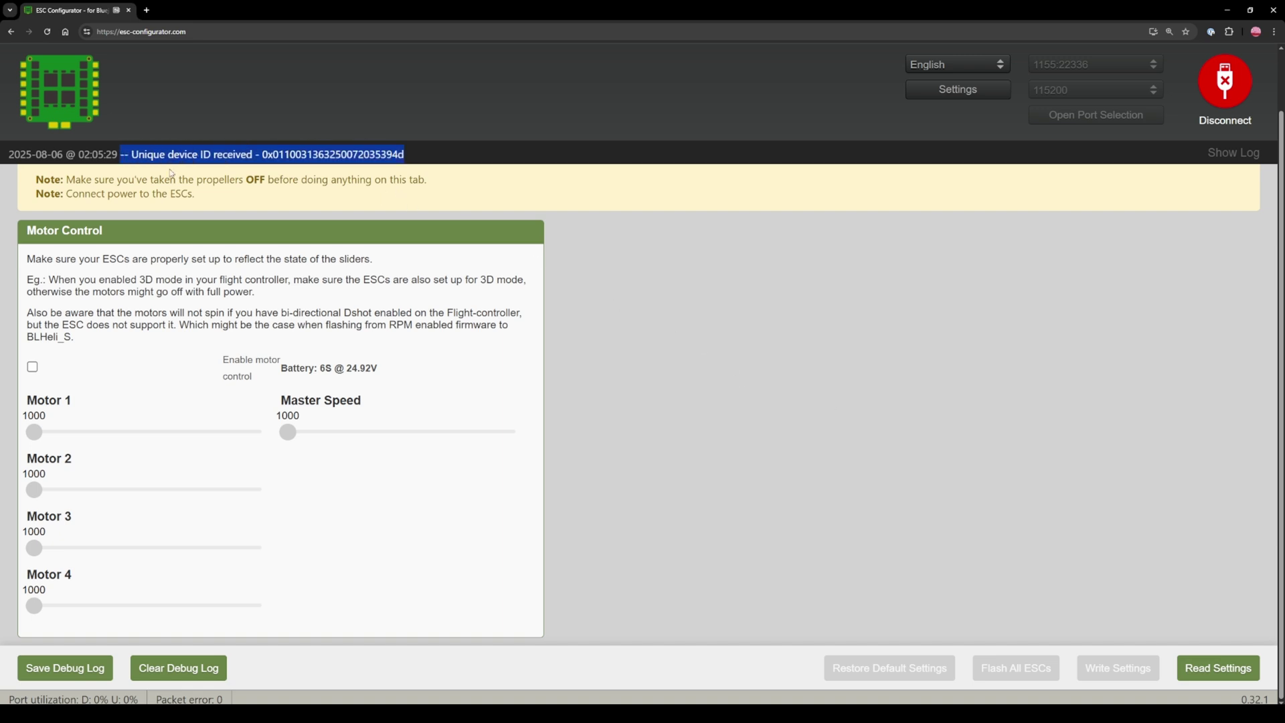
click(173, 173)
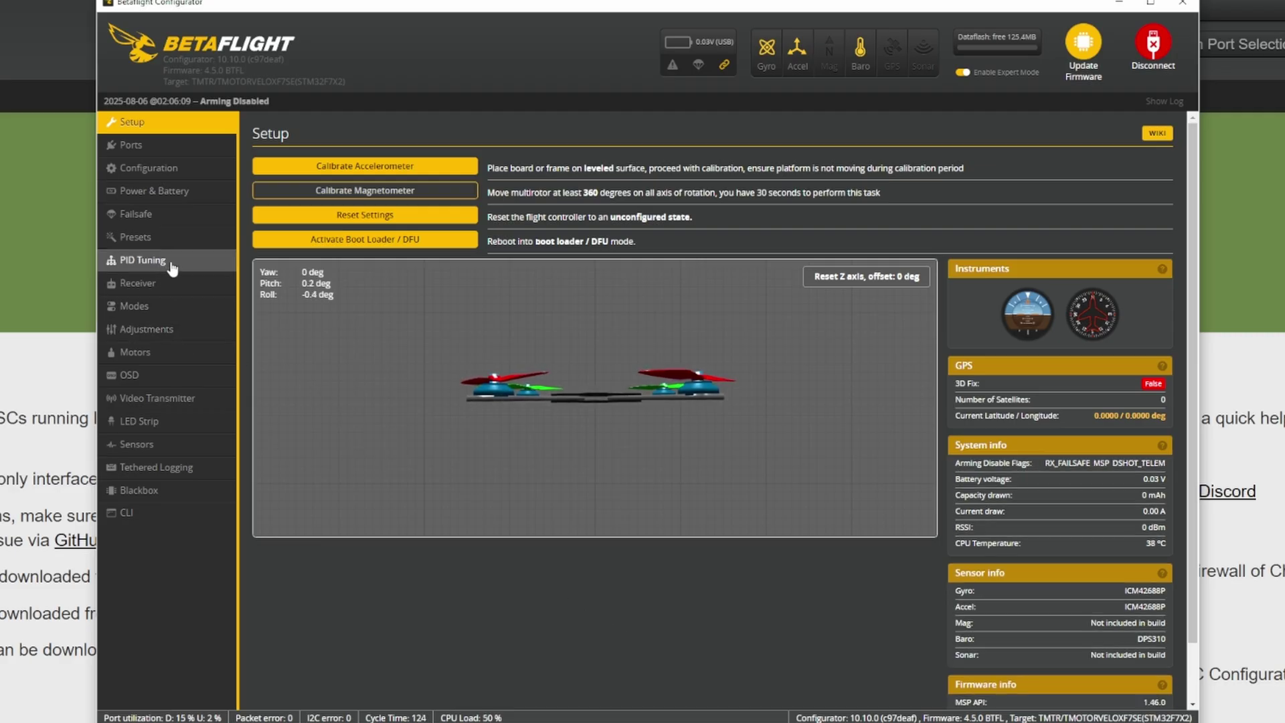
Step: Switch to Betaflight Configurator and pick the ExpressLRS 250Hz preset with the Racing fine-tuning option
click(172, 237)
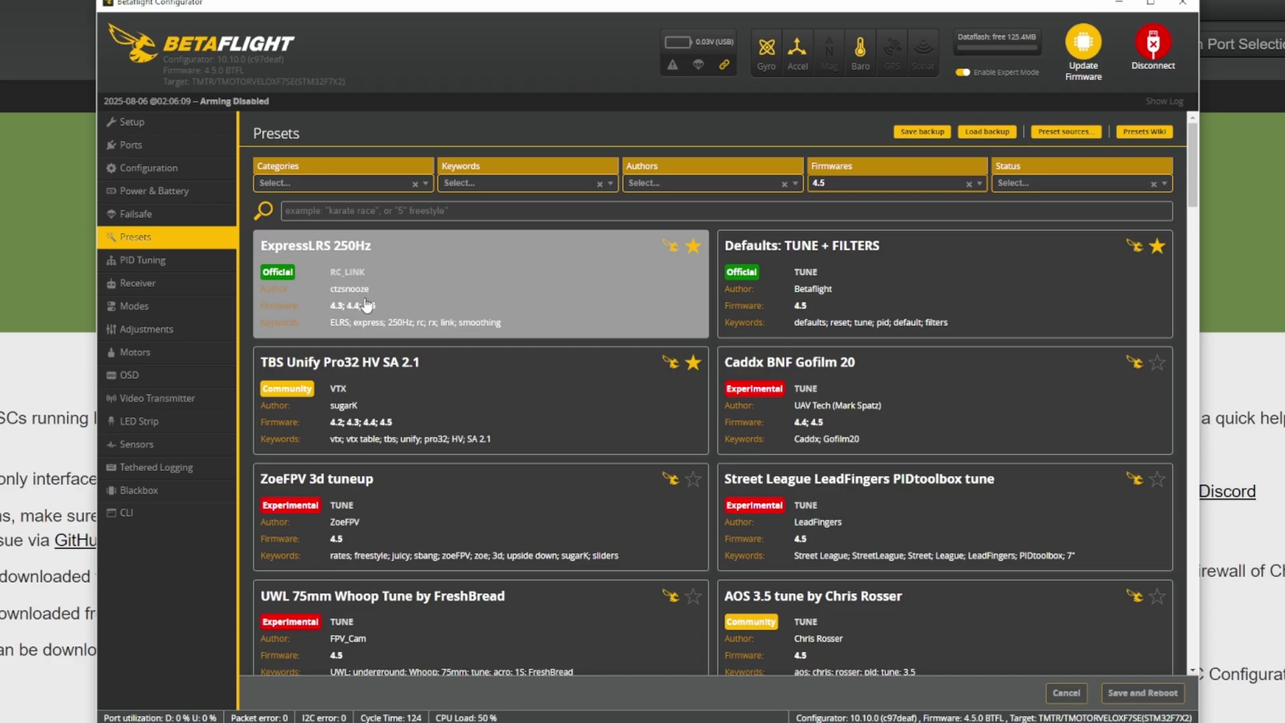
click(396, 264)
click(655, 315)
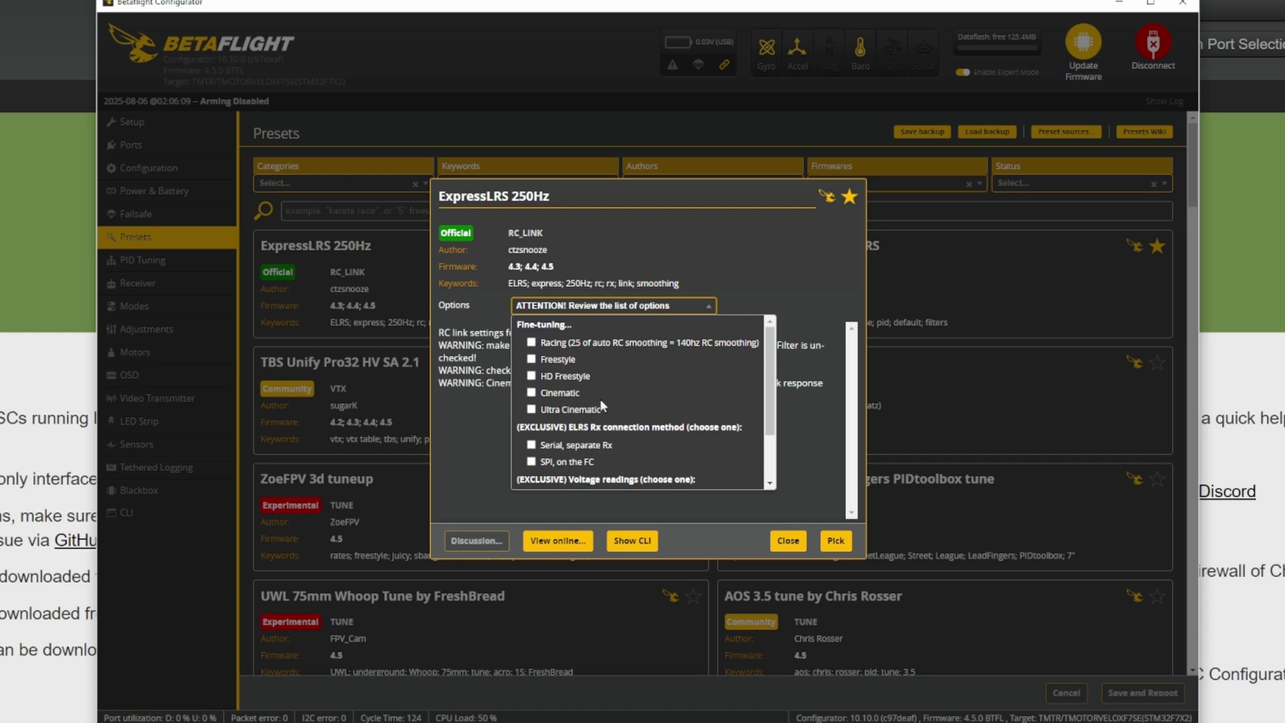
click(535, 344)
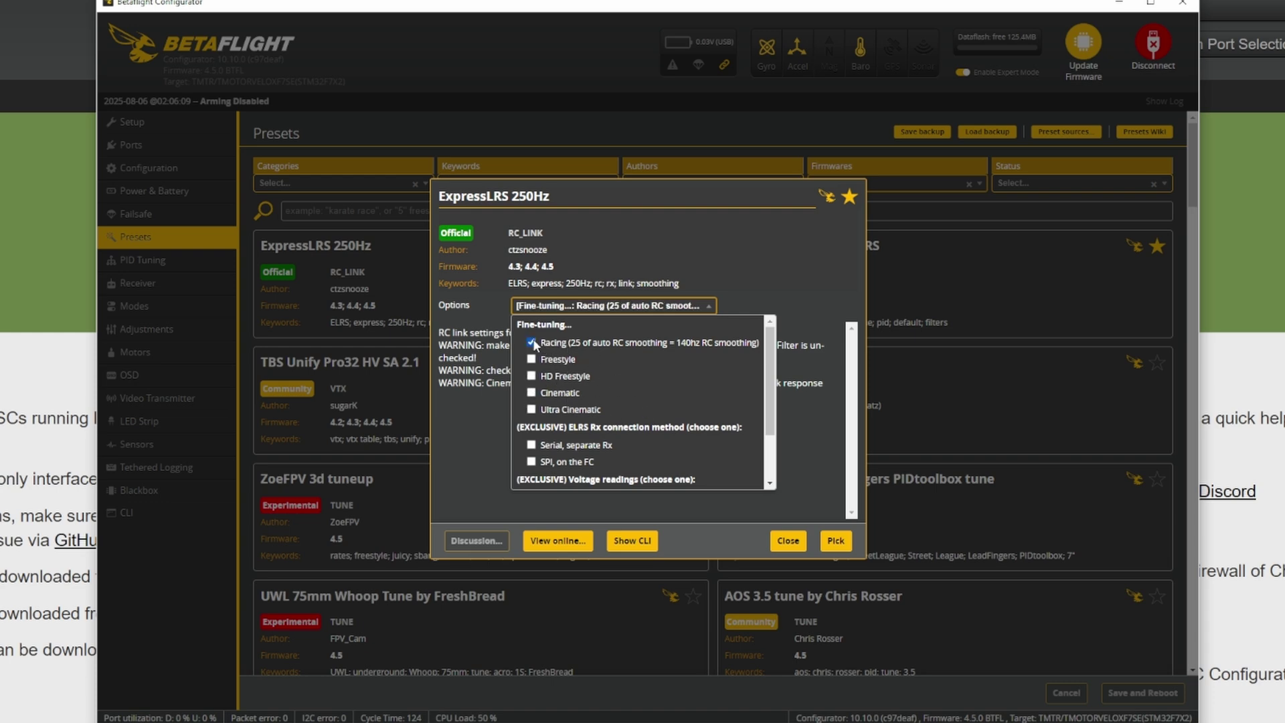
click(799, 483)
click(836, 541)
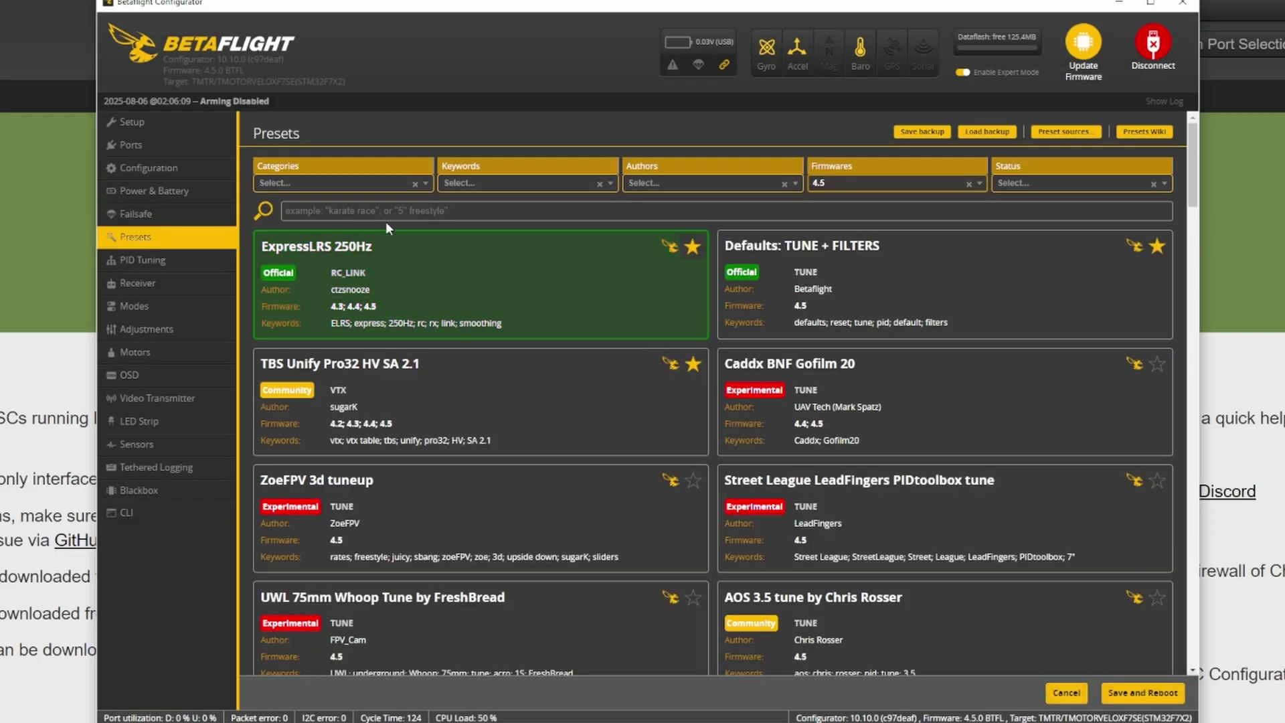
Step: Search the presets for "default", pick Defaults: TUNE + FILTERS, and save and reboot
text(default)
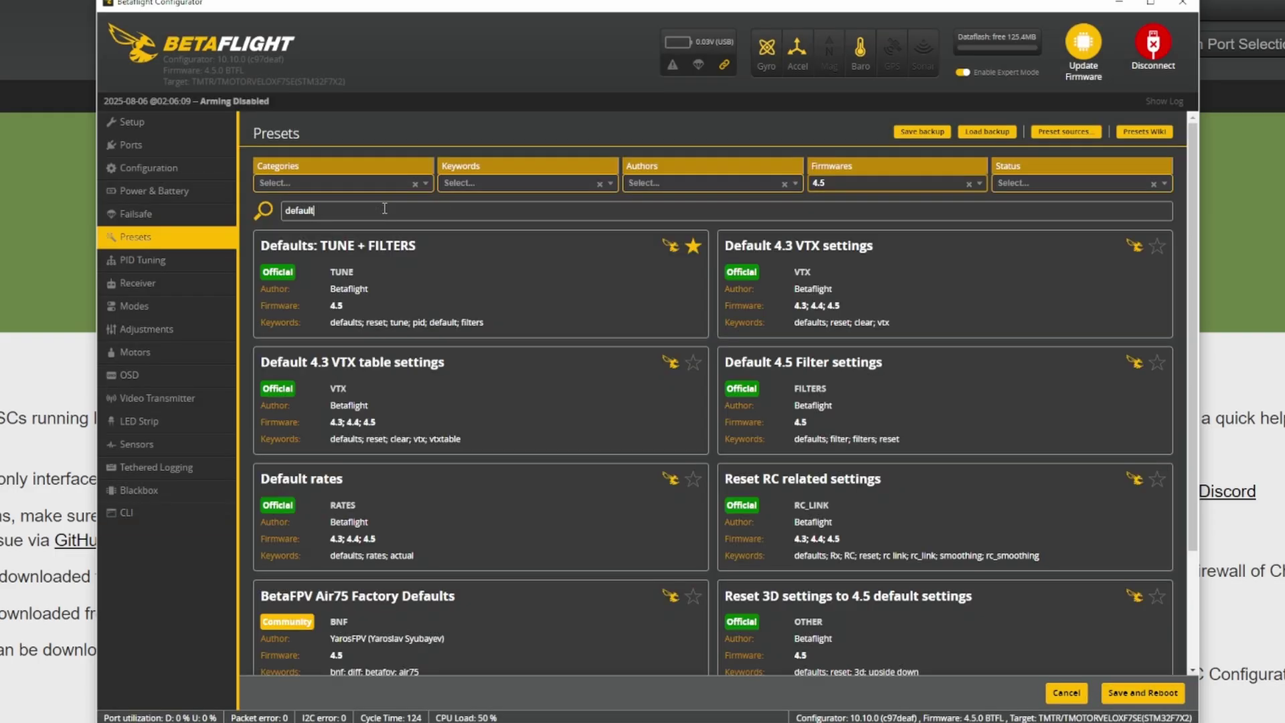
click(415, 270)
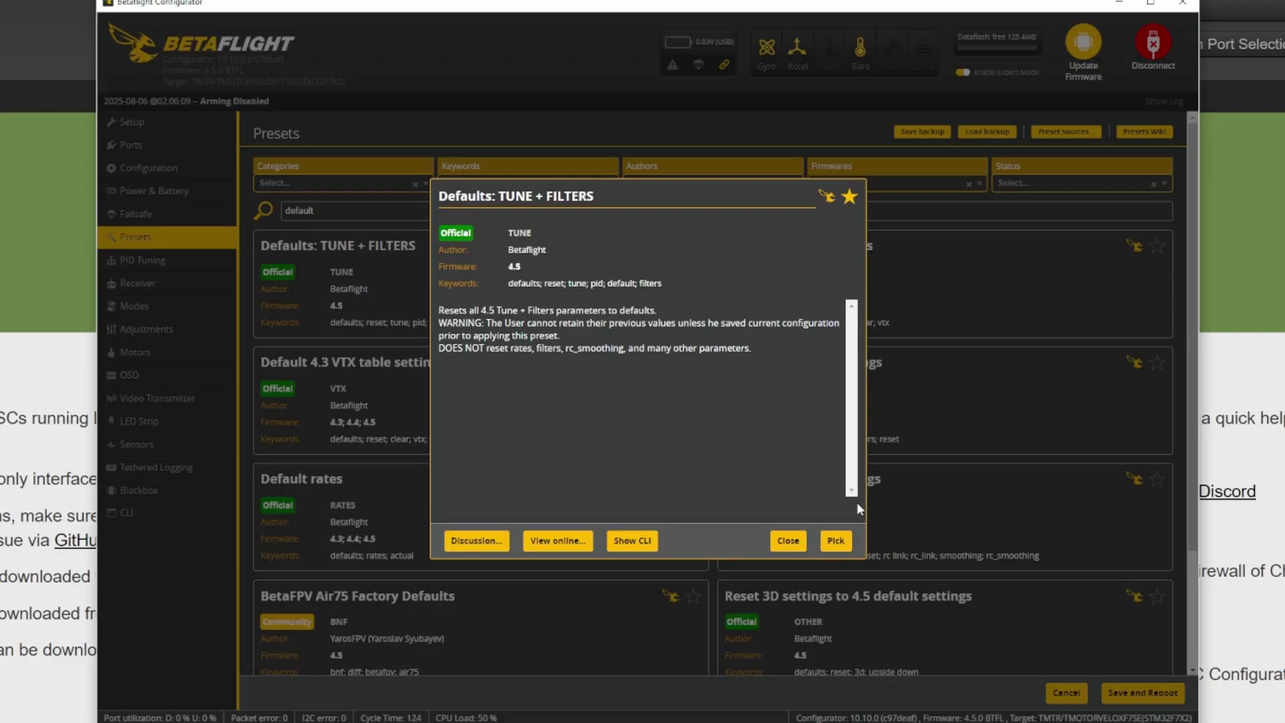
click(837, 542)
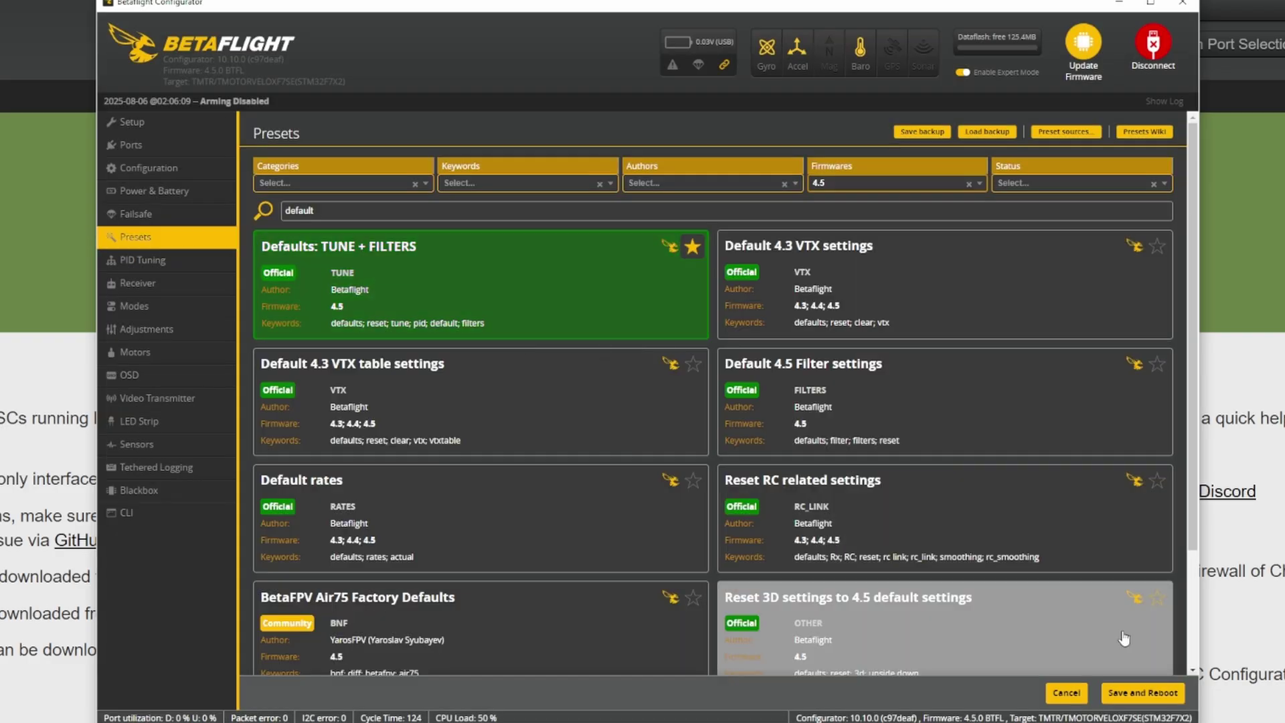
click(1164, 698)
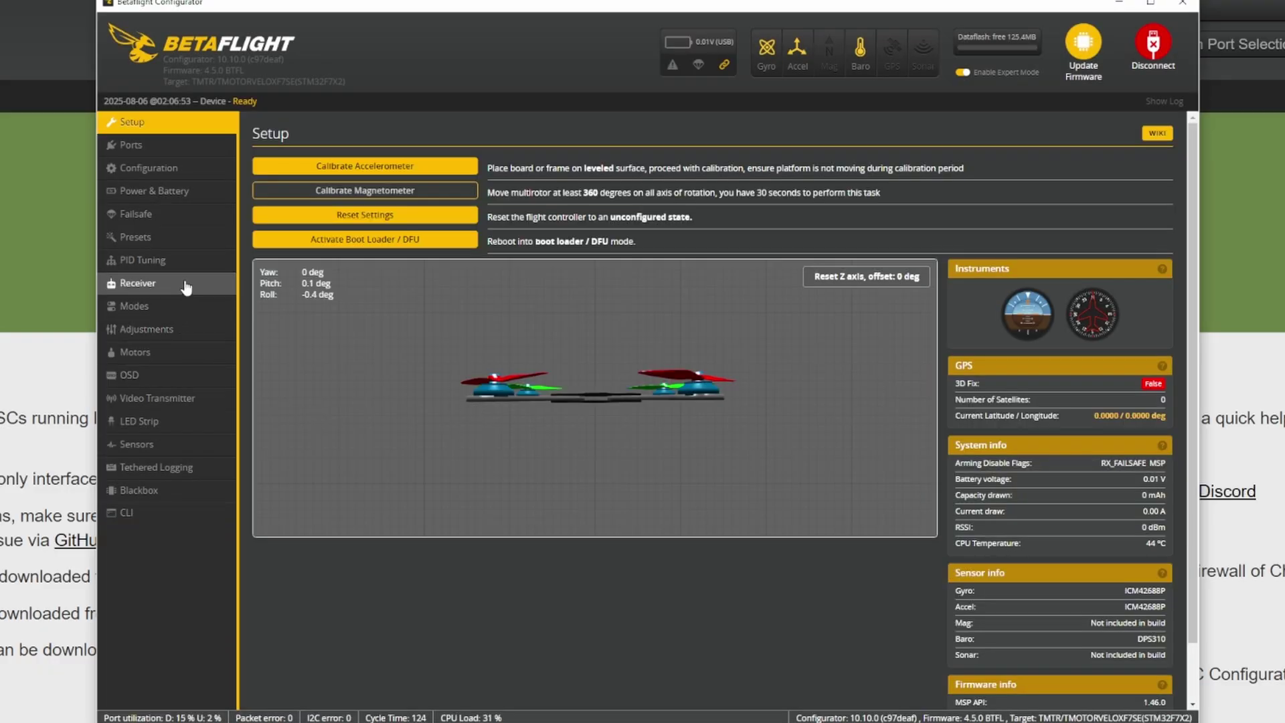
Step: Enable Bidirectional DShot for the motors, agree to reset the dynamic notch filters to recommended values, and save and reboot
click(174, 355)
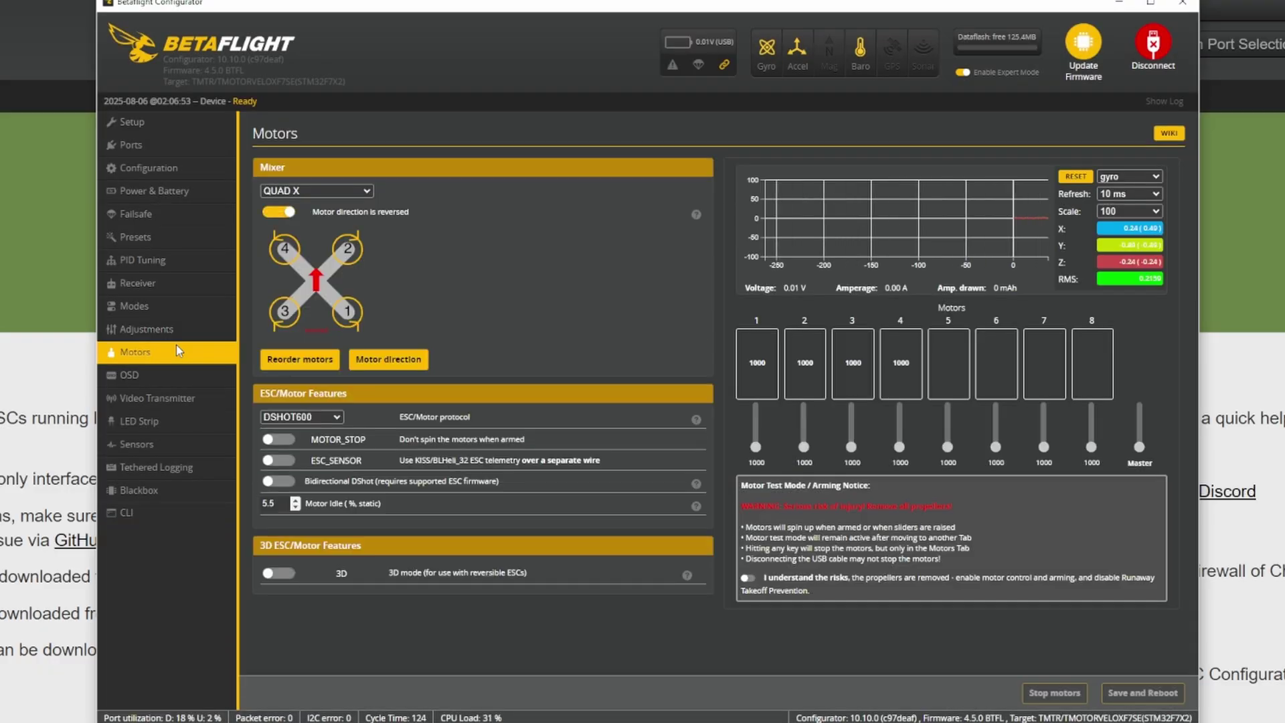
click(278, 482)
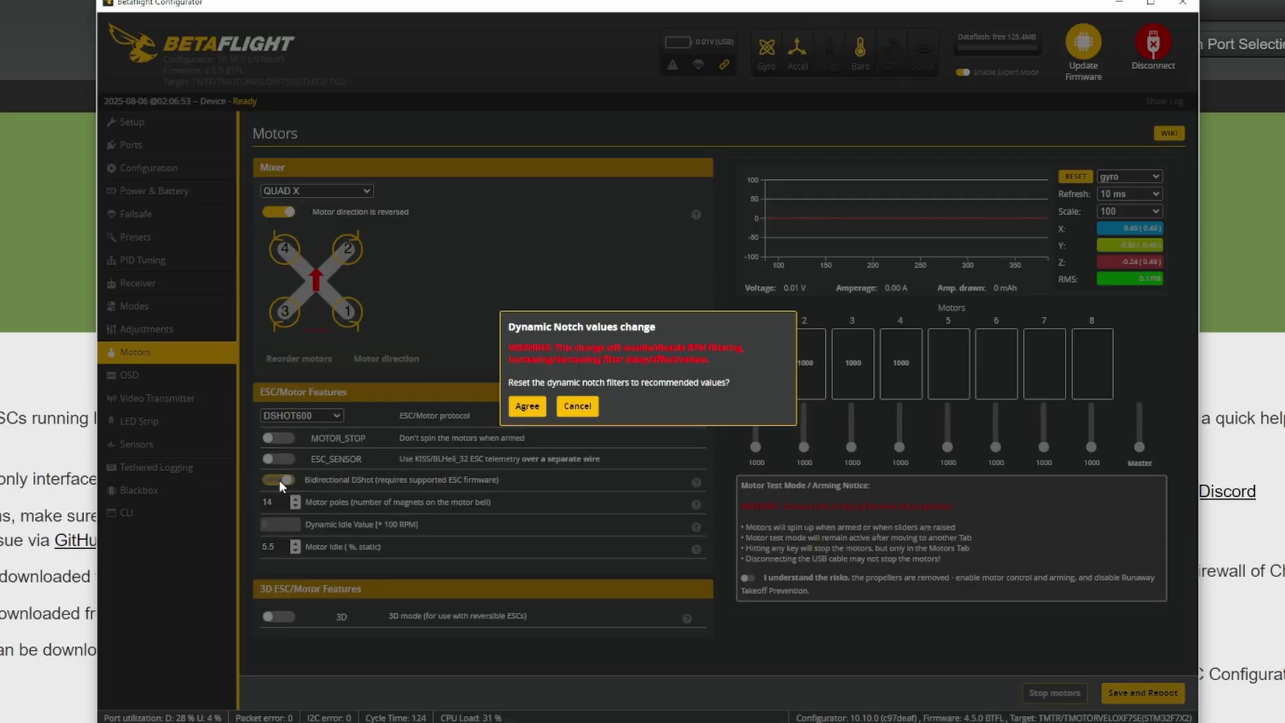
click(528, 405)
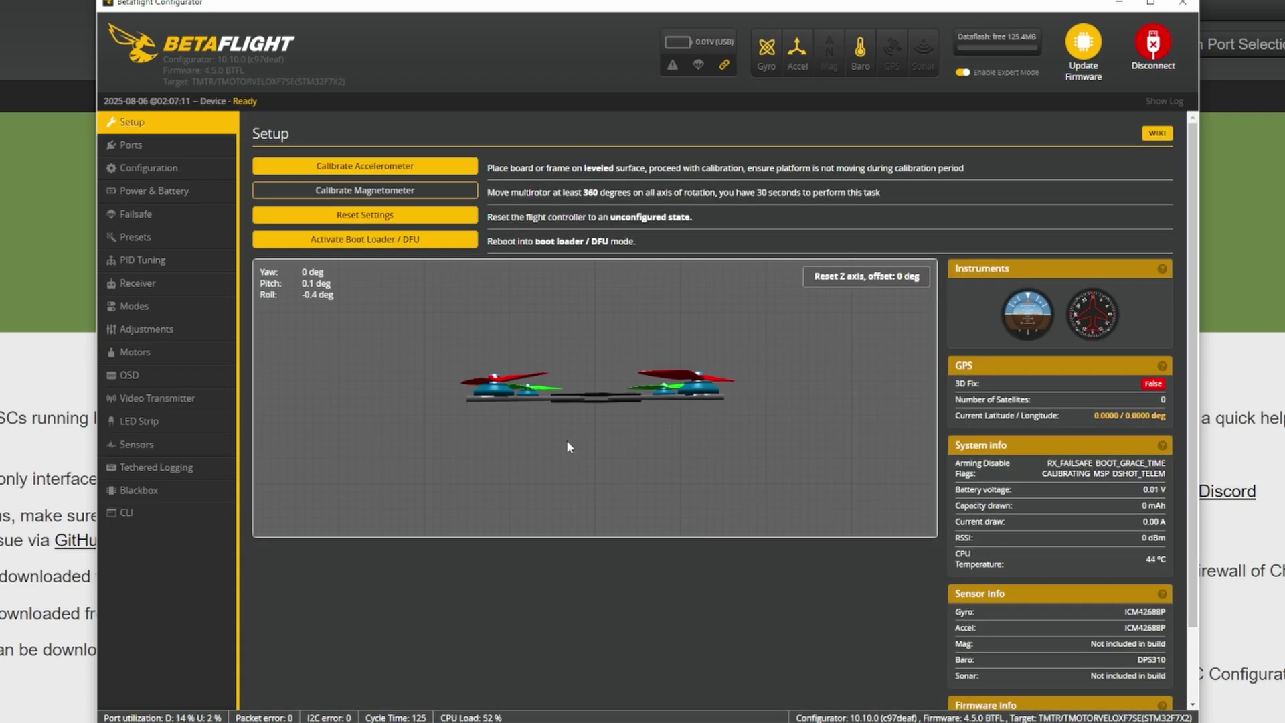
Step: In the PID profile, set the Dynamic Idle Value to 22, lower the Dynamic Damping slider, and save
click(180, 261)
scroll(957, 586, down, 1)
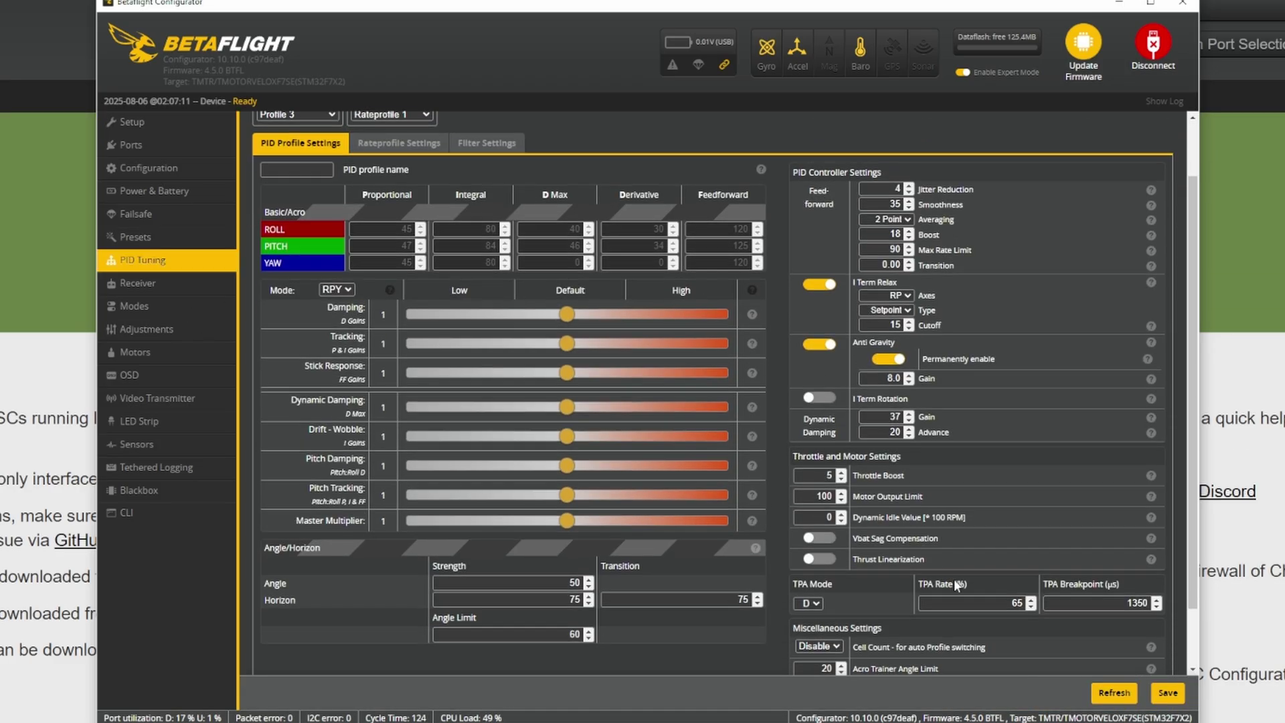
click(915, 518)
text(22)
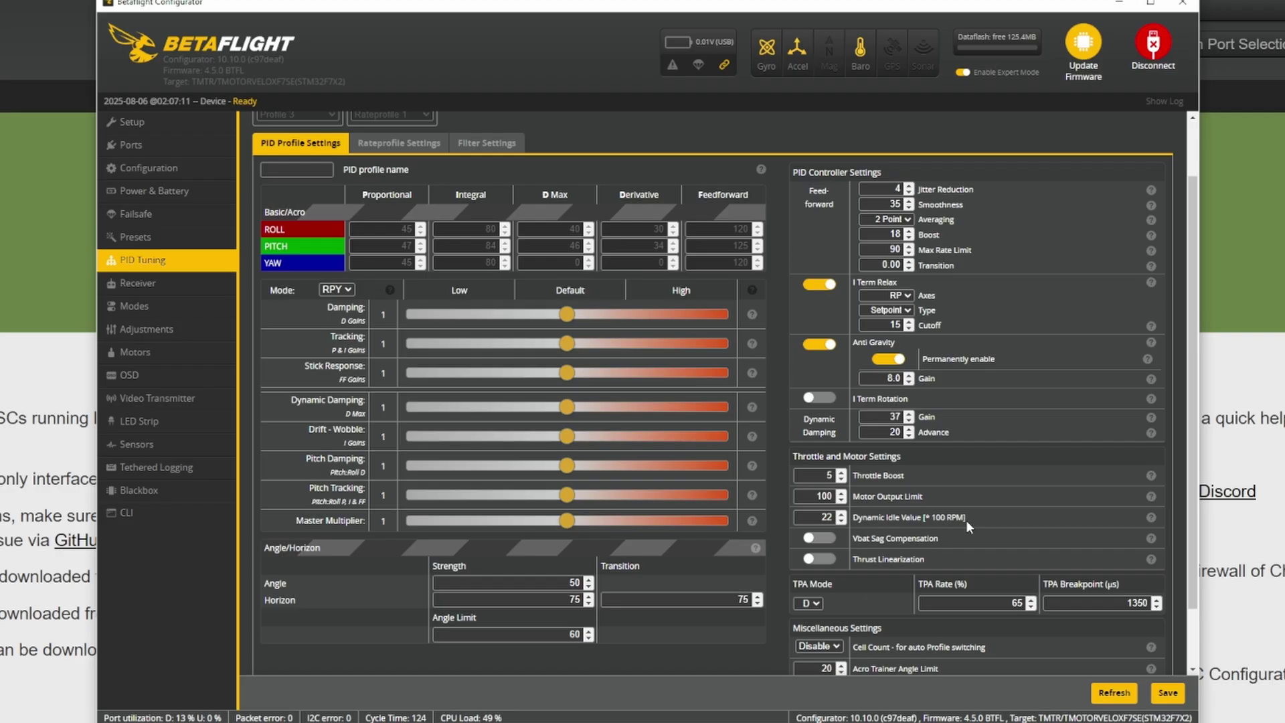
click(966, 520)
click(288, 404)
drag(567, 407, 415, 407)
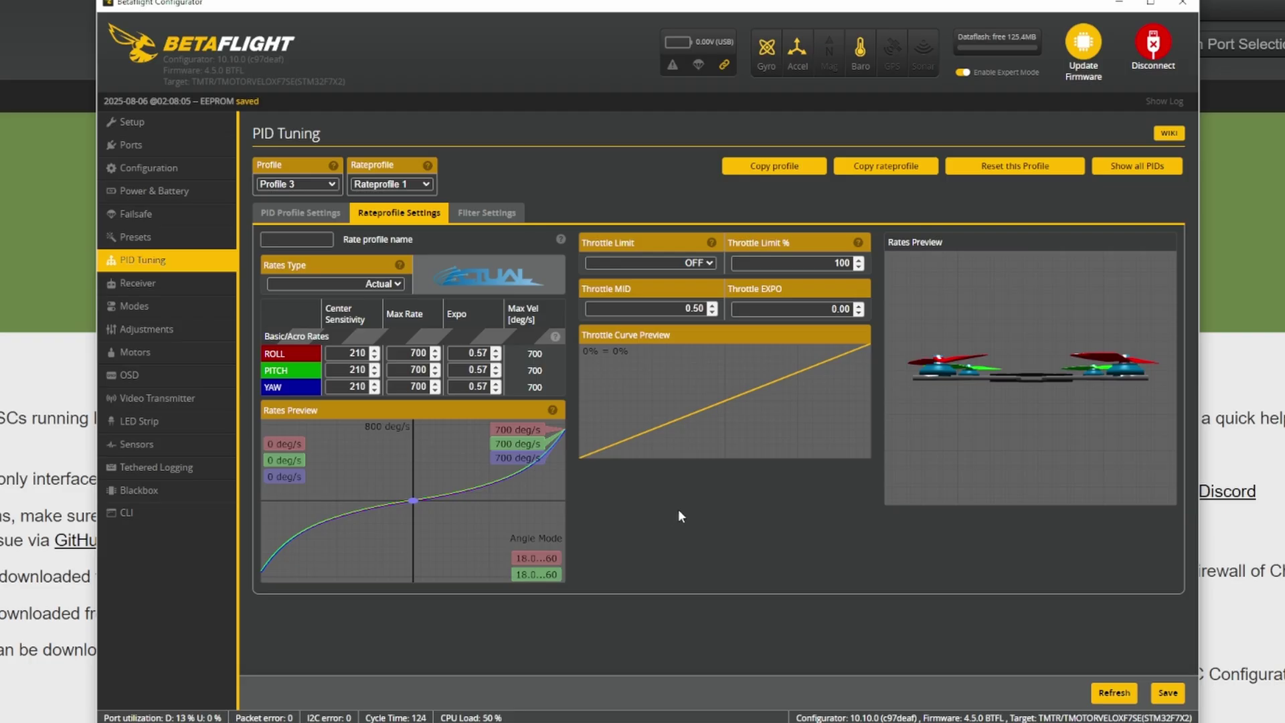
Step: Examine the PID tuning filter settings, including the gyro RPM filter and dynamic notch filter
click(489, 215)
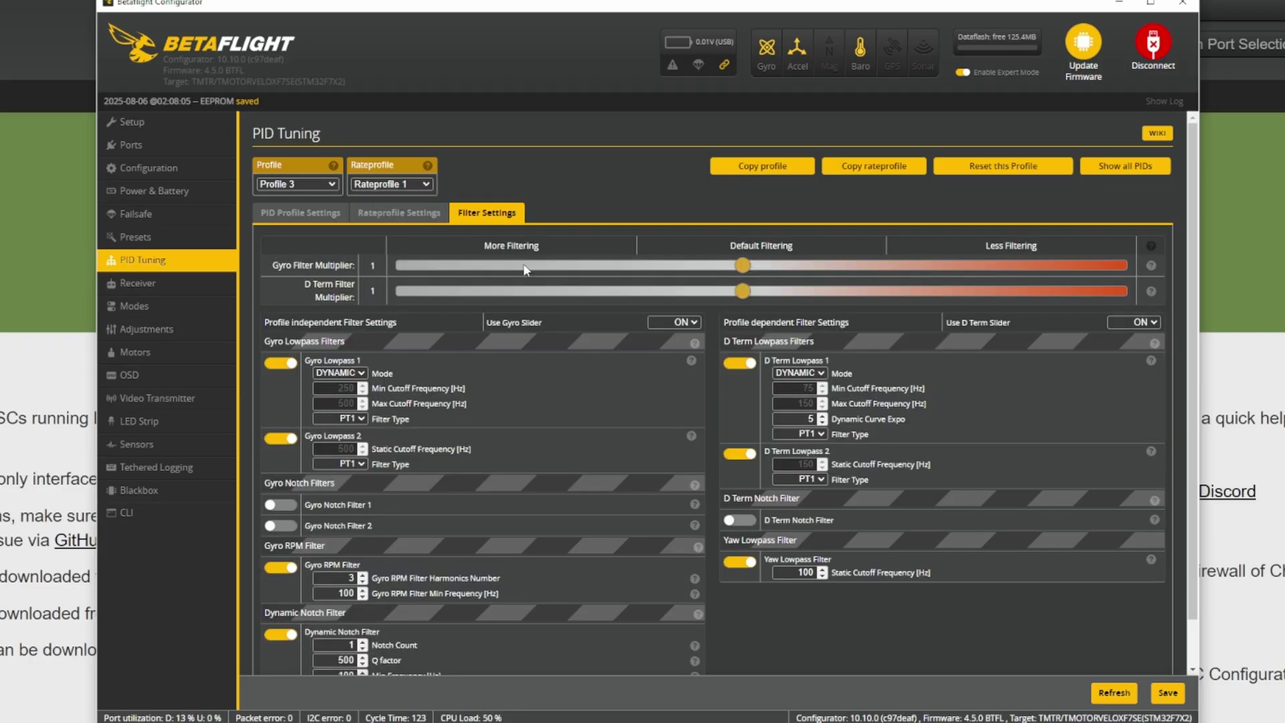
scroll(681, 386, down, 1)
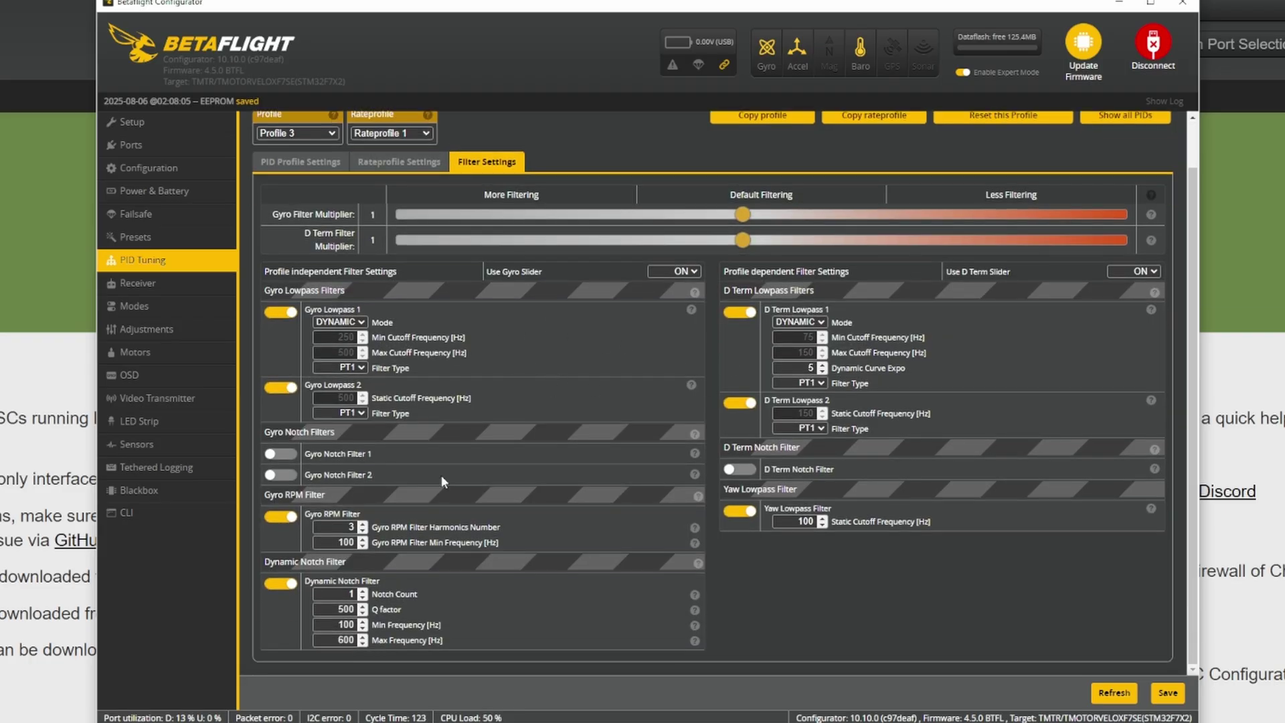
Step: Configure Blackbox logging to Onboard Flash at a 1/4 (2kHz) rate, save and reboot, and erase the onboard dataflash
click(157, 490)
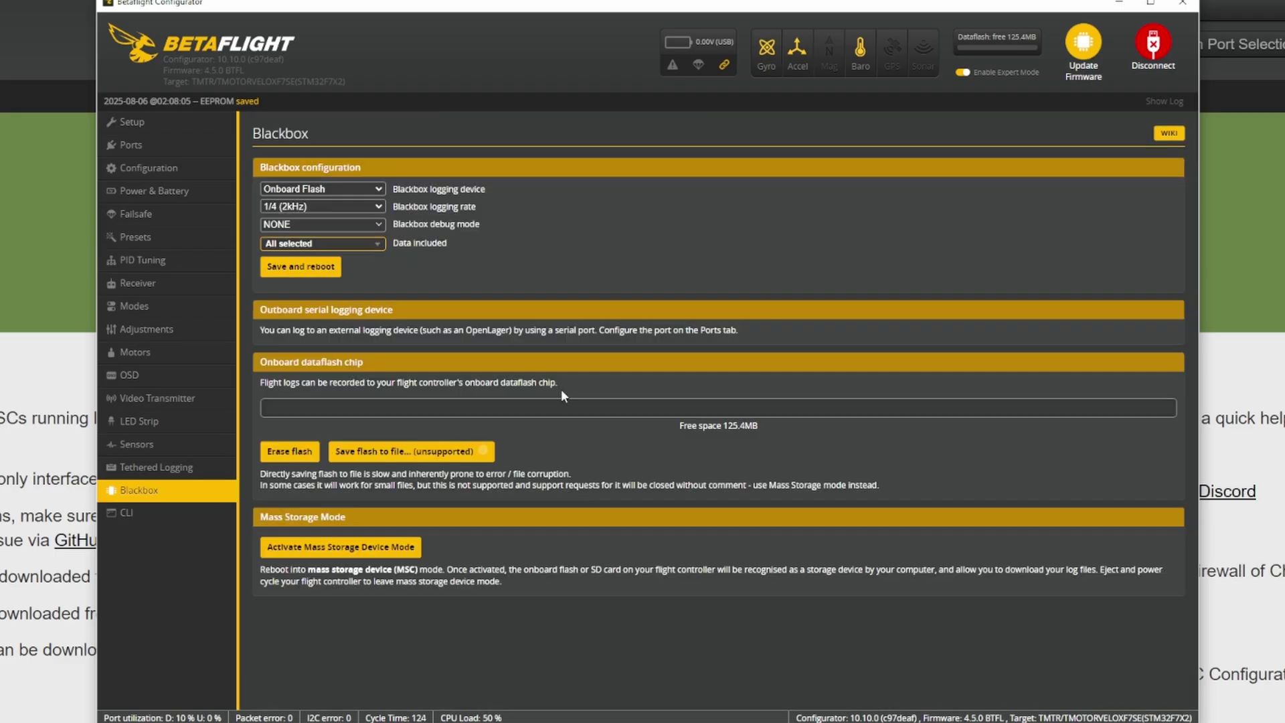
click(324, 189)
click(327, 209)
click(361, 207)
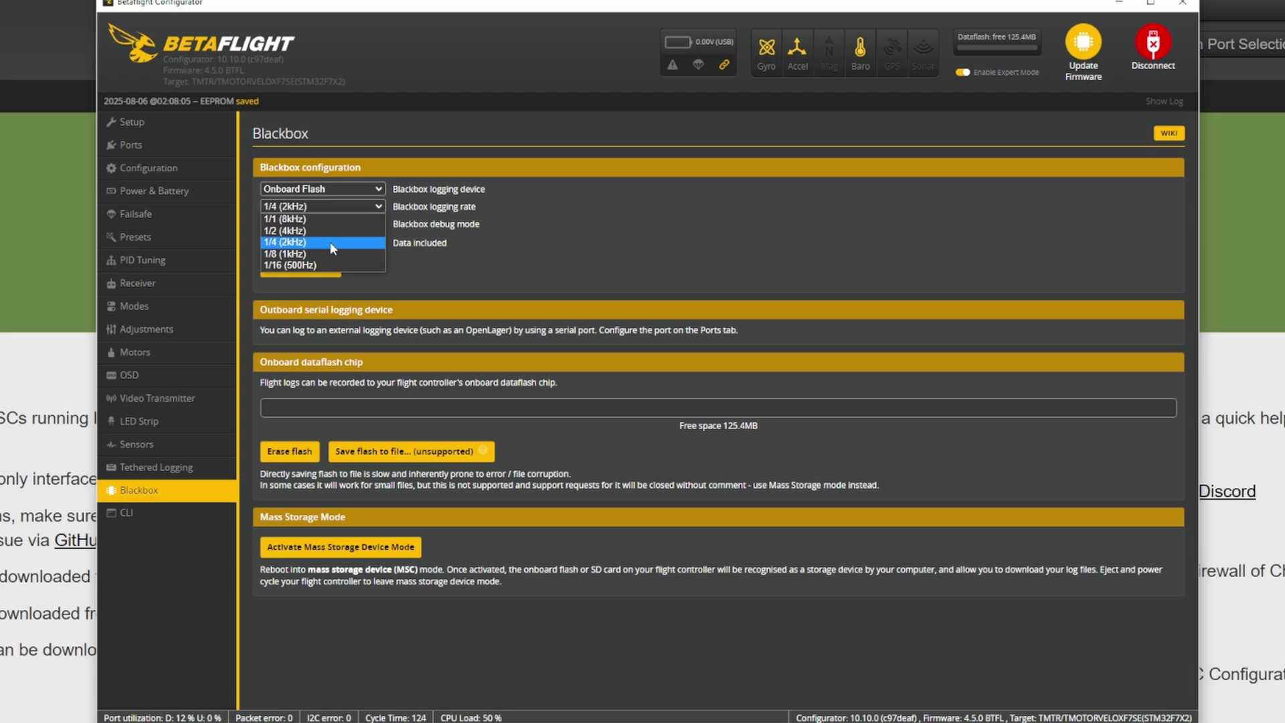
click(291, 242)
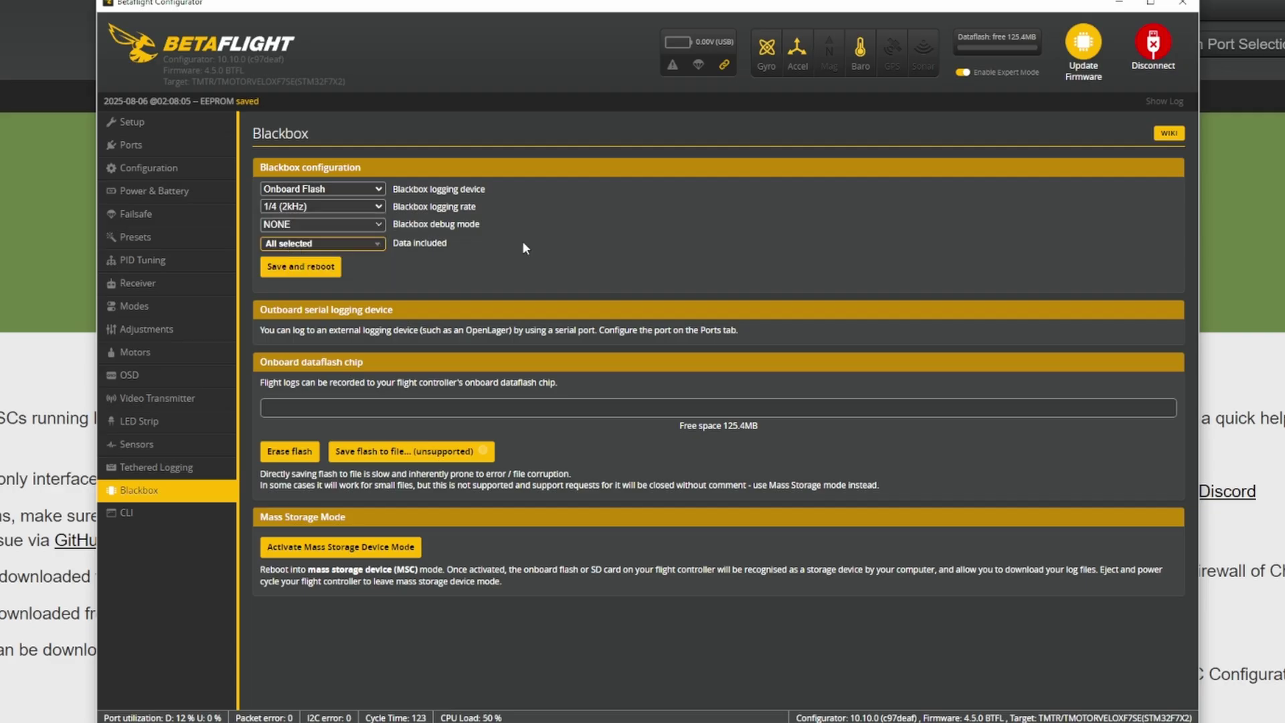
click(301, 267)
click(284, 453)
click(526, 397)
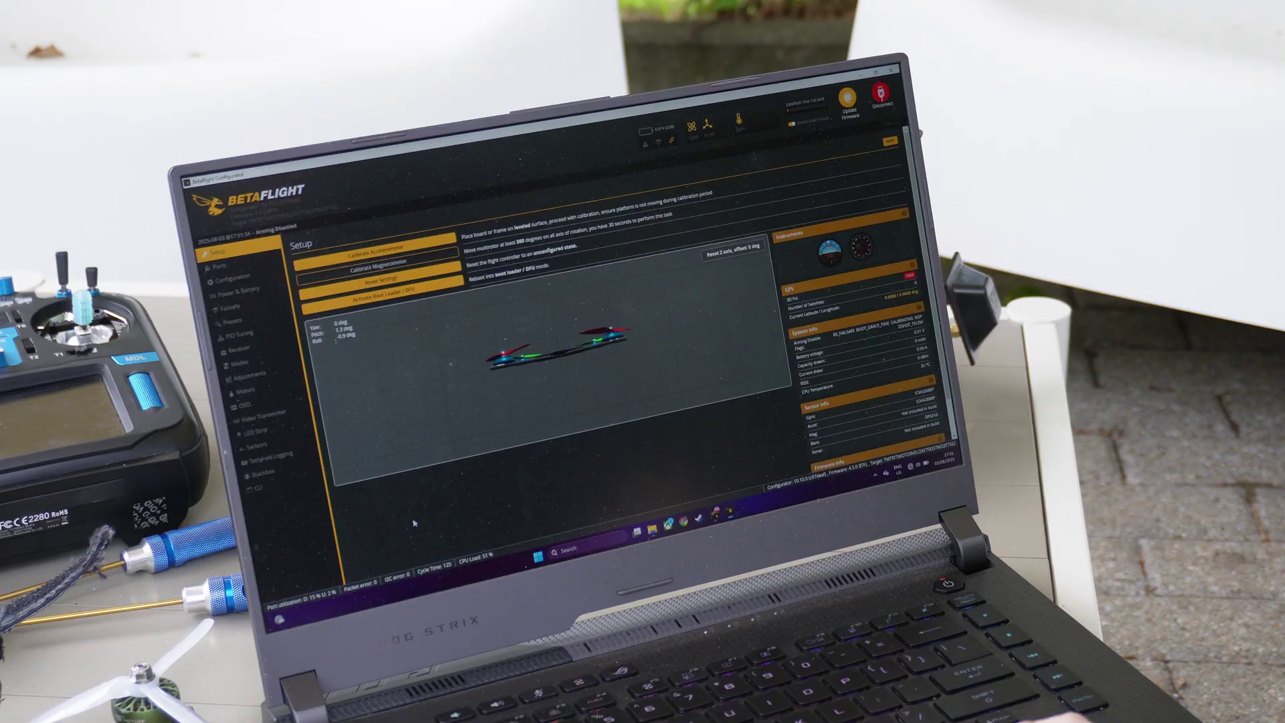
Step: Reboot the flight controller into mass storage device mode from the Blackbox settings and open the flight log btfl_001.bbl
click(287, 473)
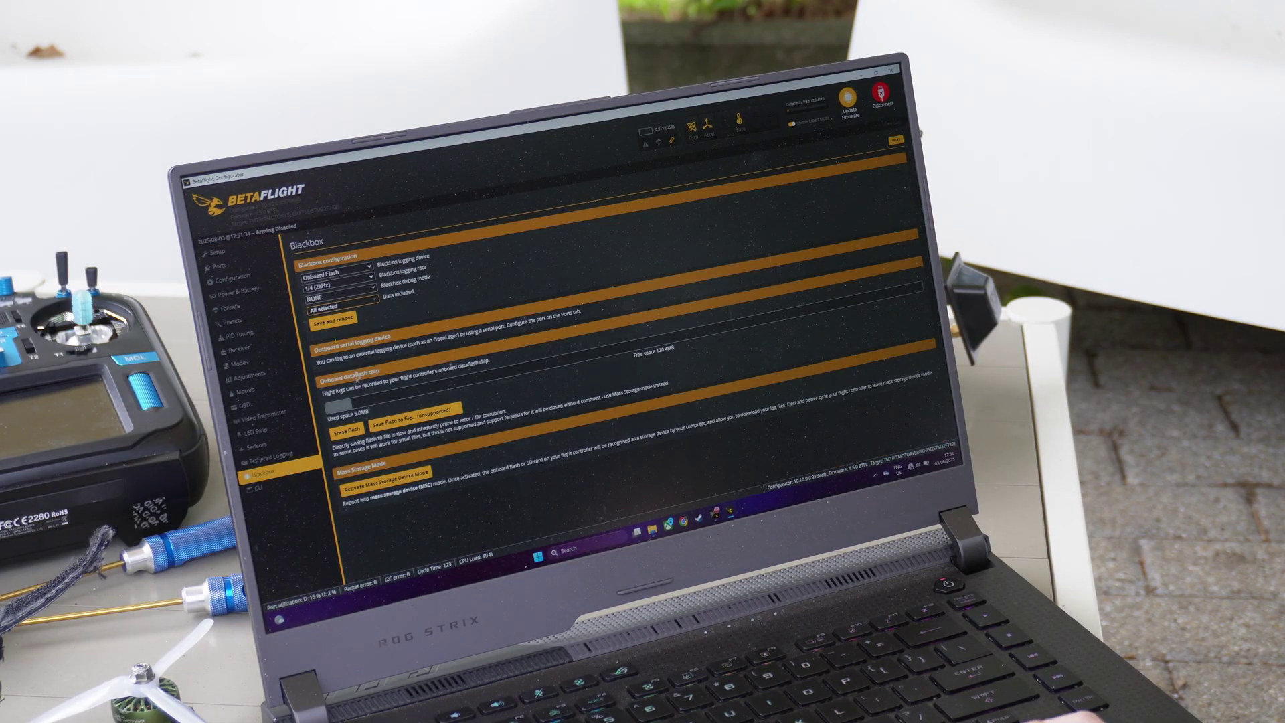
click(388, 481)
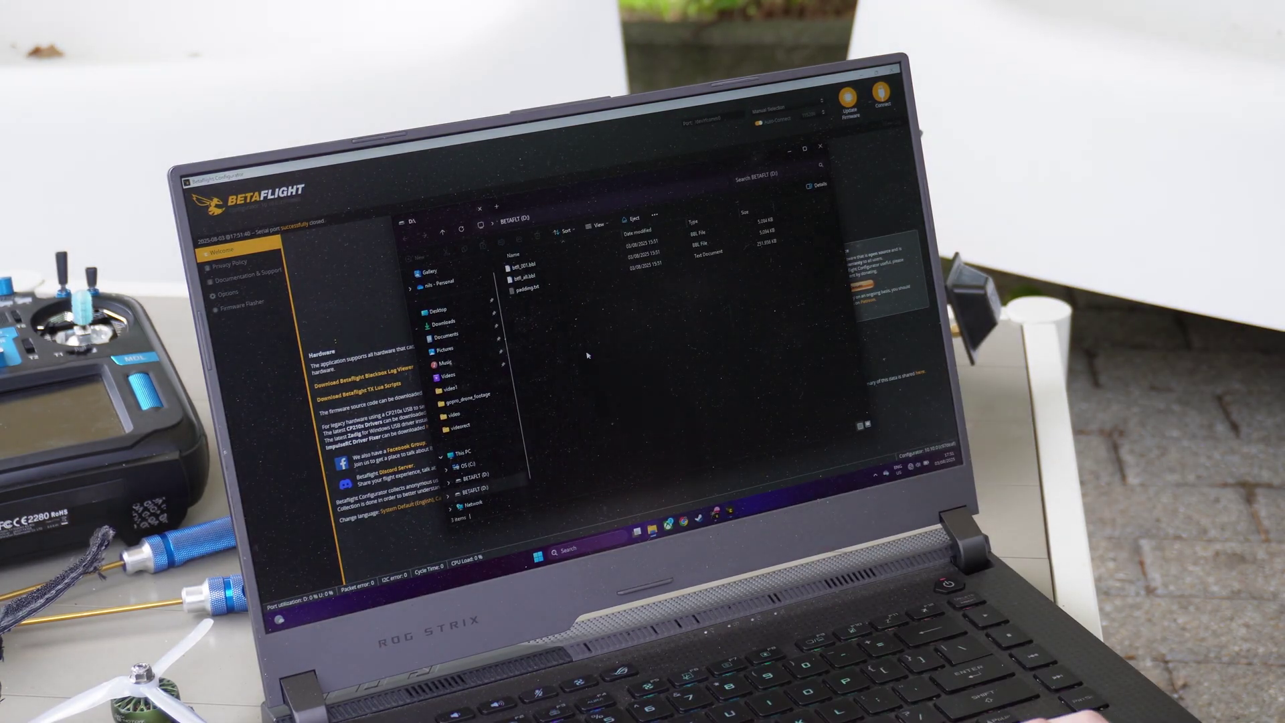
double_click(546, 263)
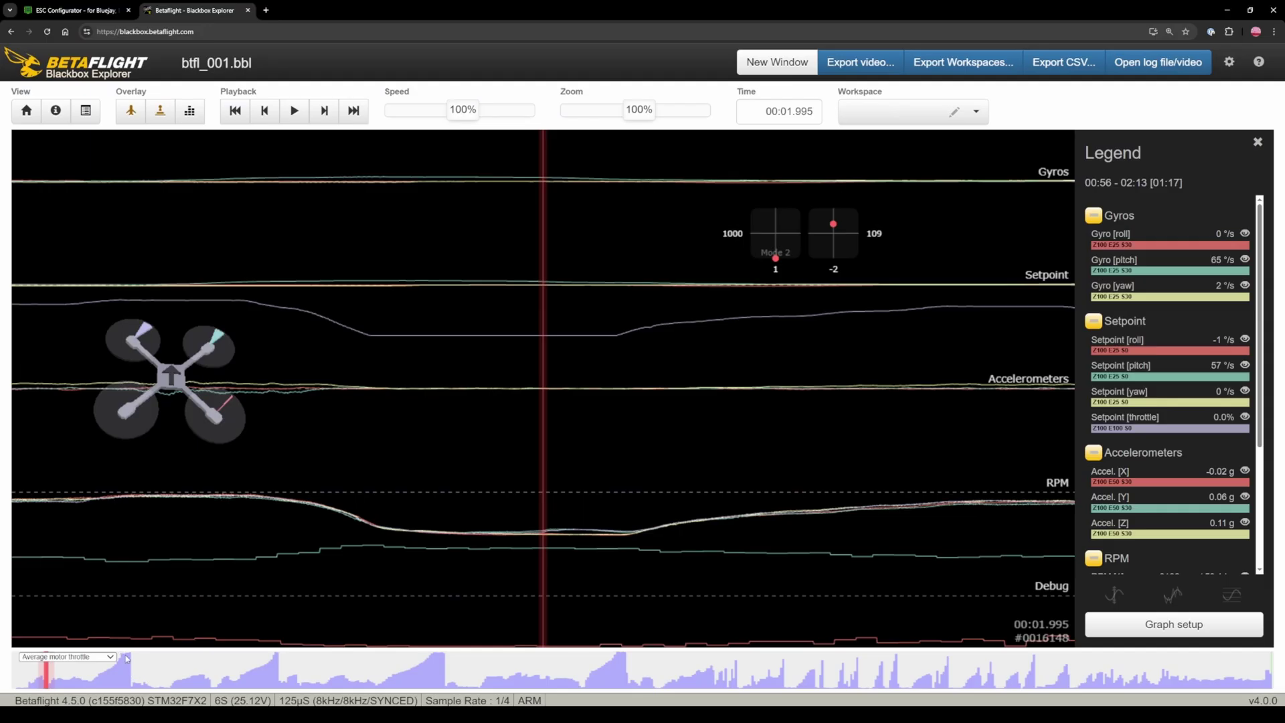
Step: Mark the log's throttle sweep section with an in point at 00:01.995 and an out point at 00:27.448
key(i)
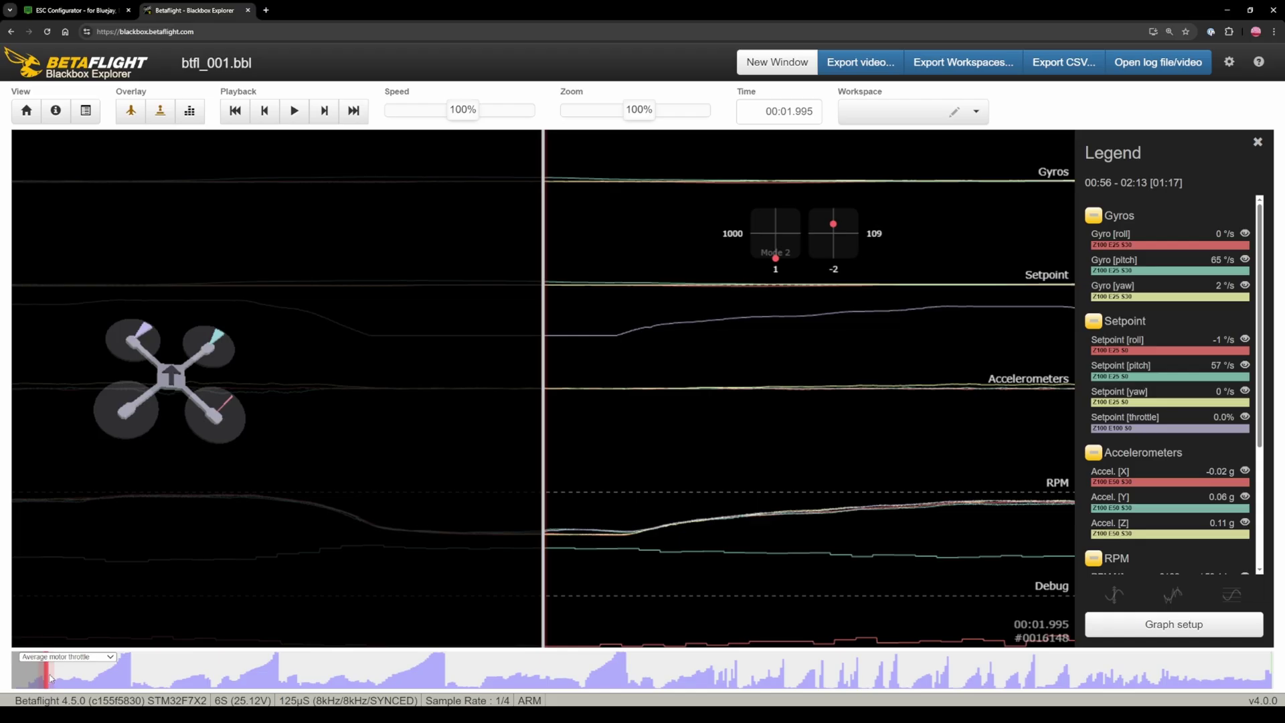
click(492, 677)
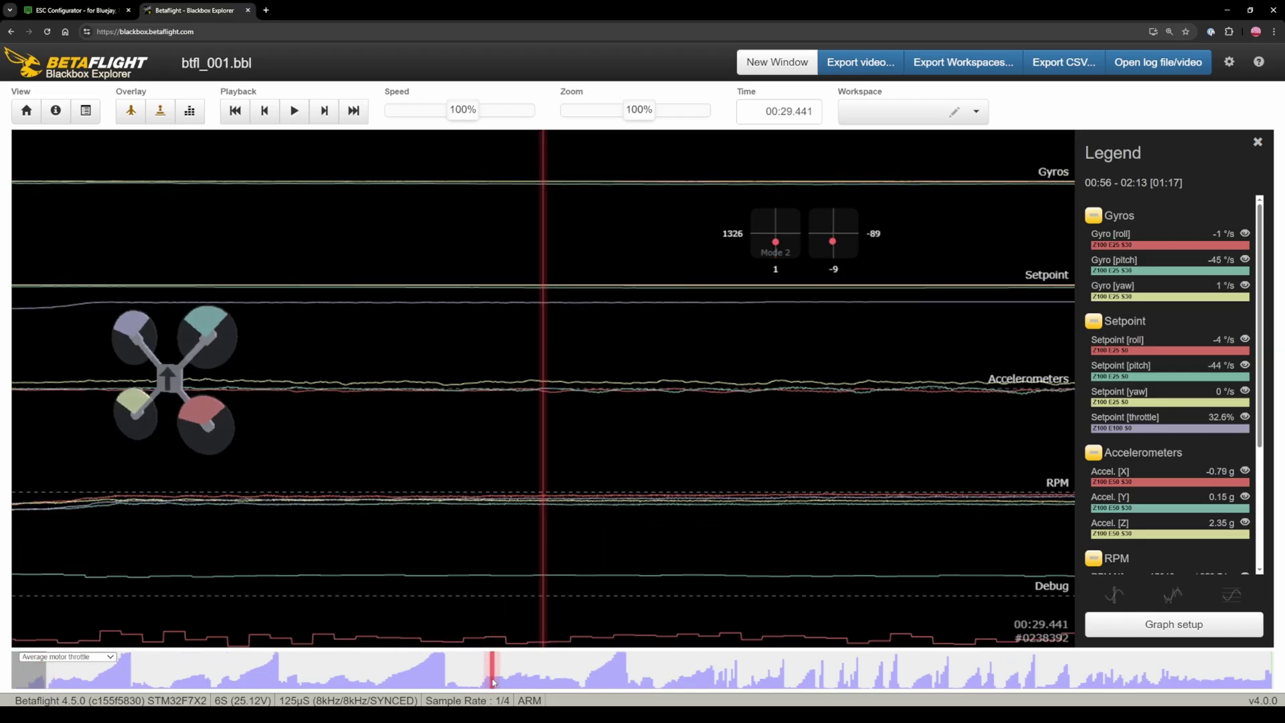
drag(577, 677, 625, 675)
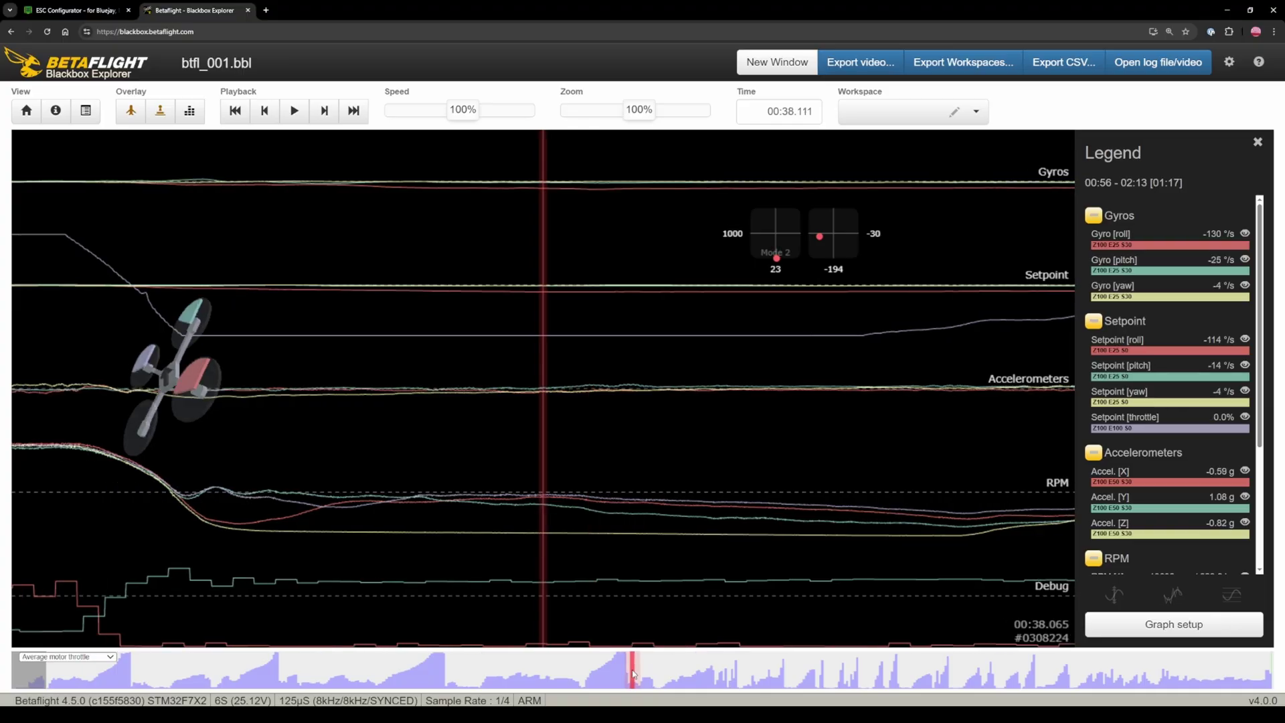
drag(633, 673, 460, 676)
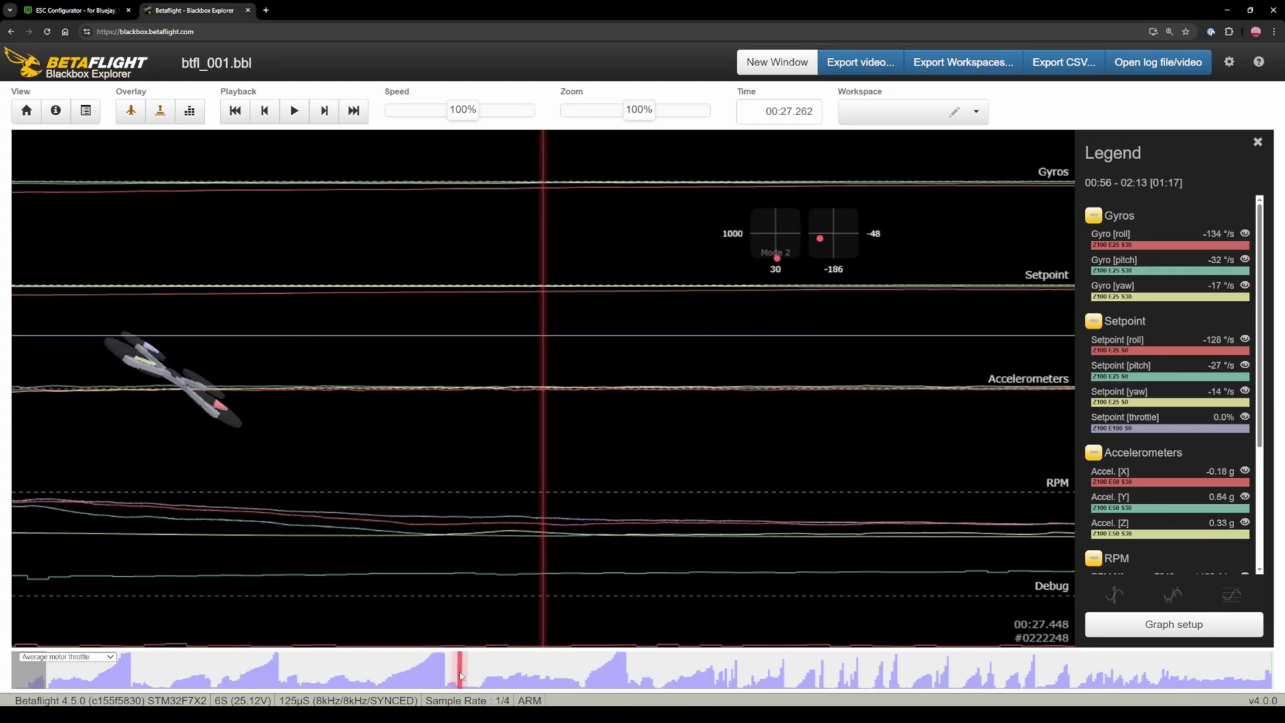
key(o)
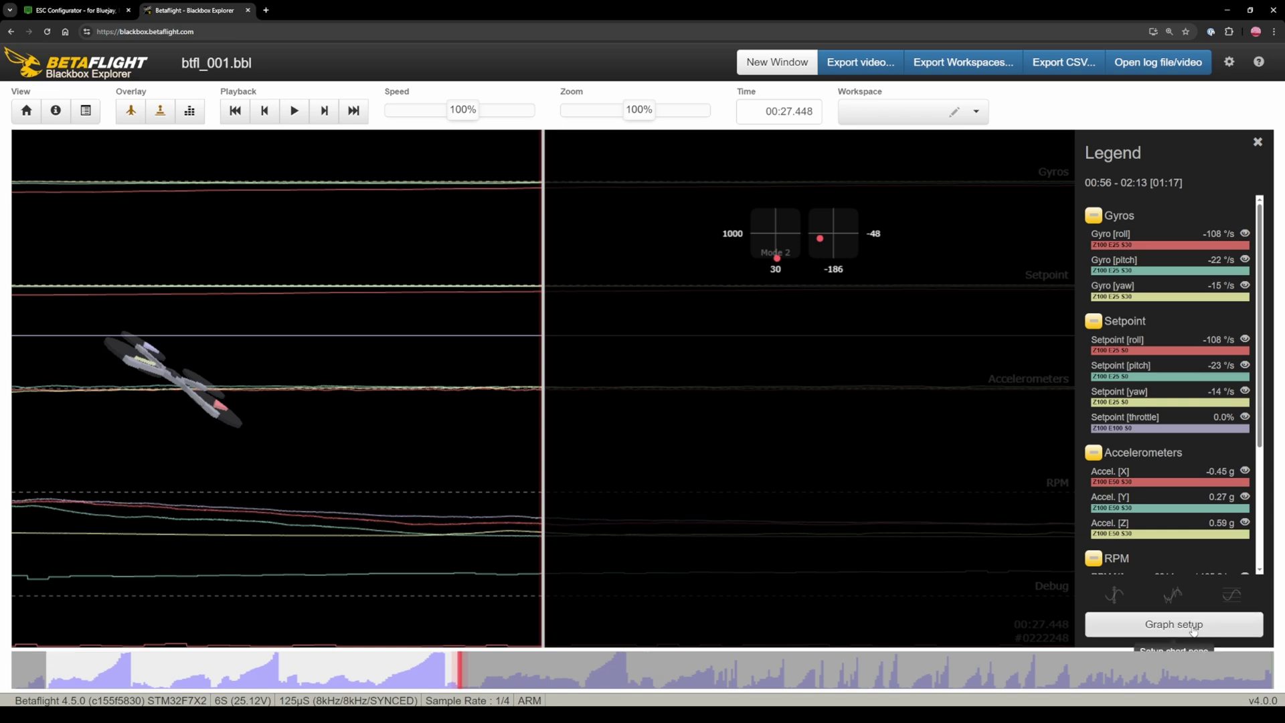
Step: Remove all existing graphs from the log's graph setup, including Gyros, Setpoint, Accelerometers, RPM and Debug
click(1192, 626)
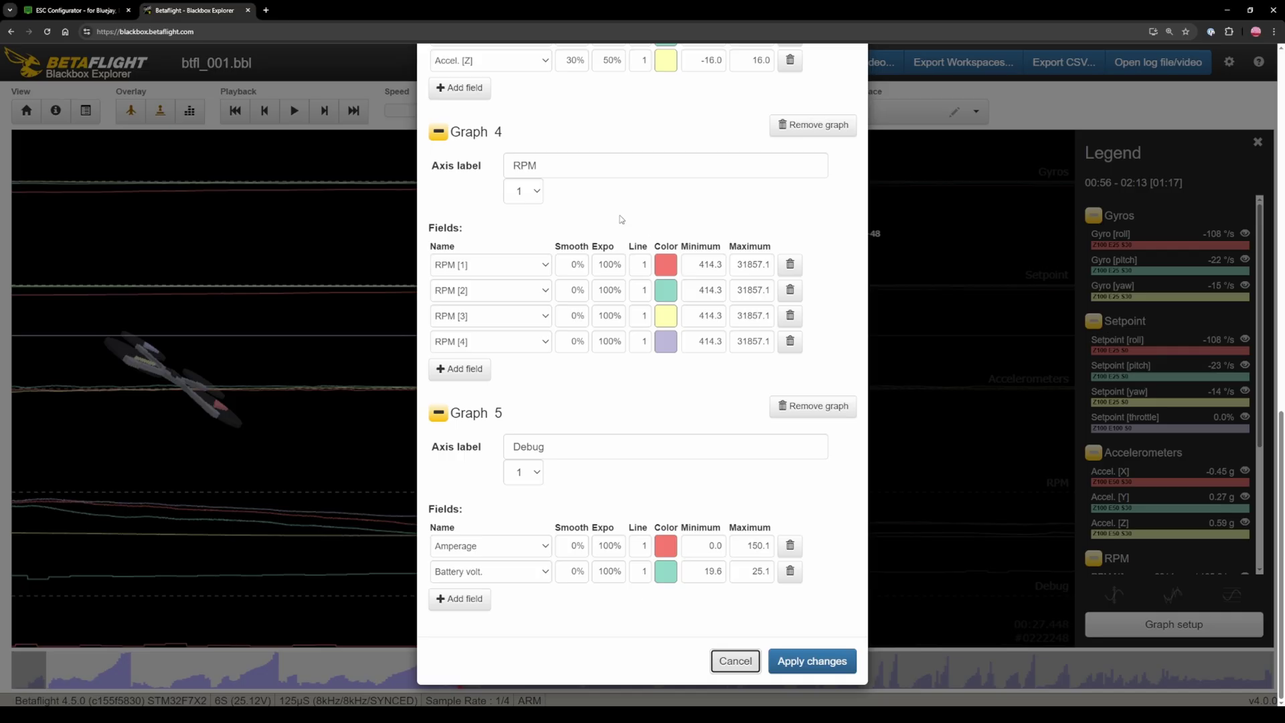
scroll(622, 219, up, 3)
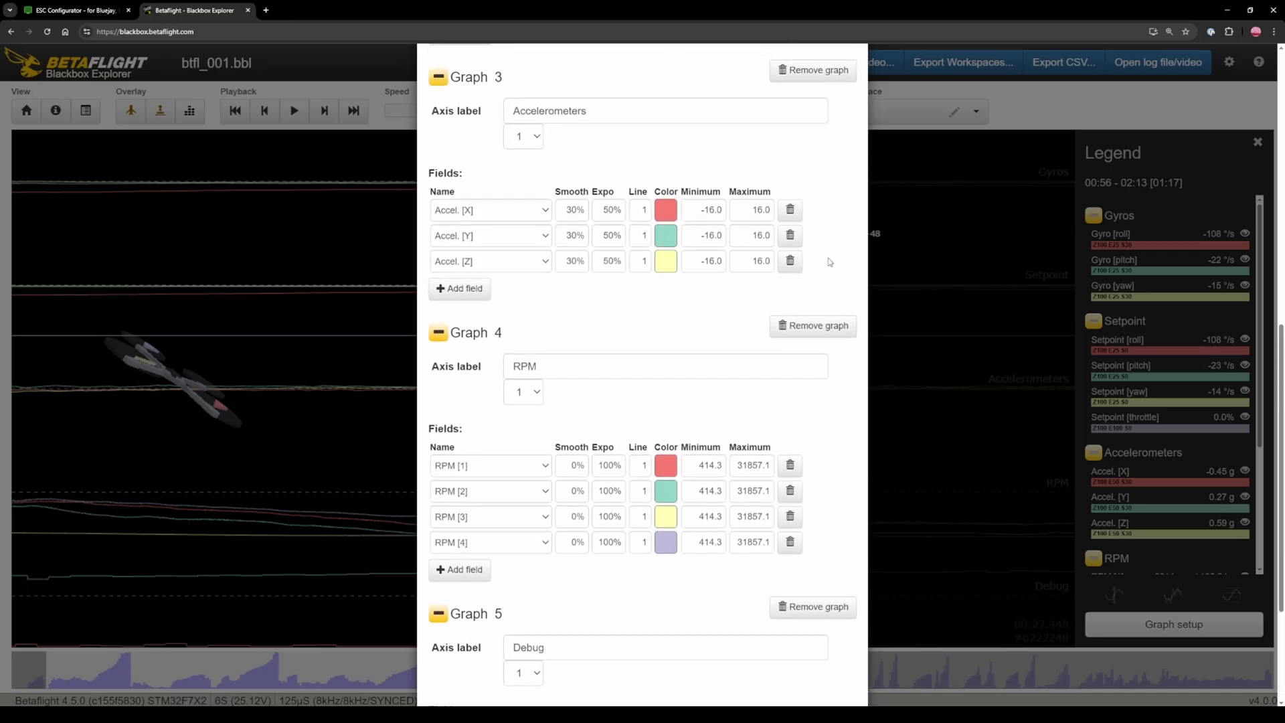
scroll(830, 262, up, 5)
click(826, 146)
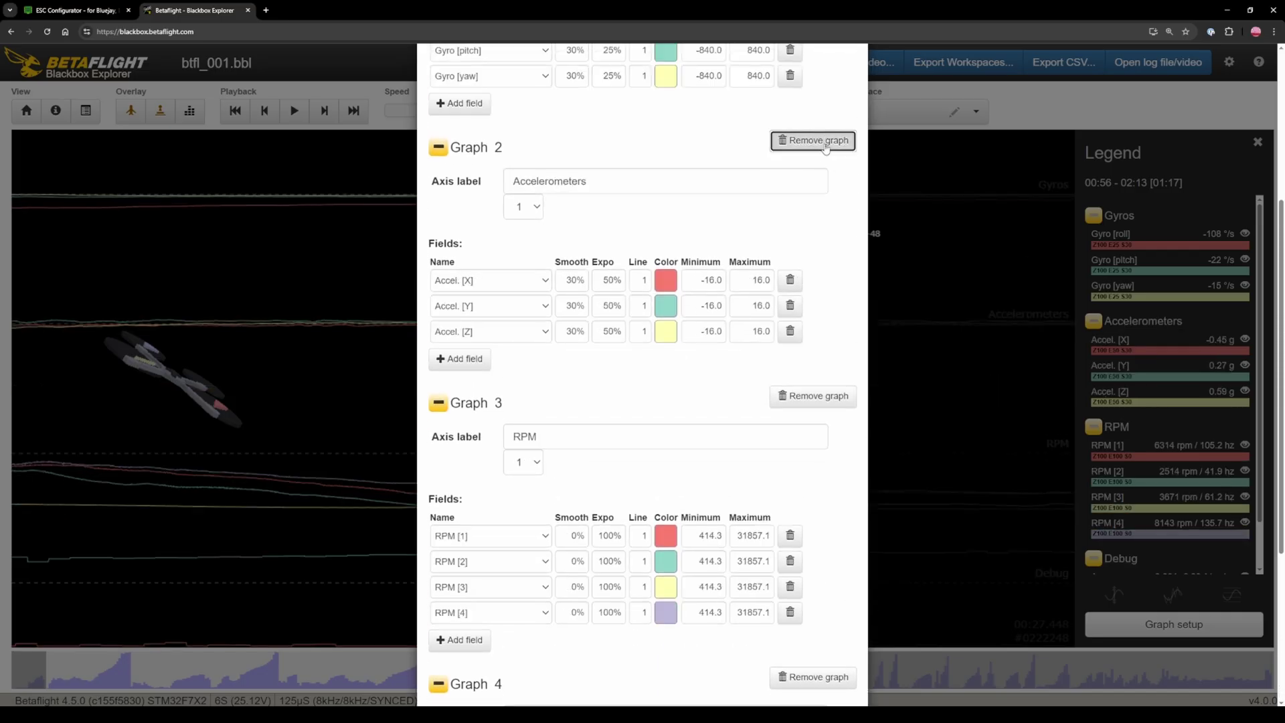
click(826, 146)
click(826, 141)
click(826, 150)
click(824, 162)
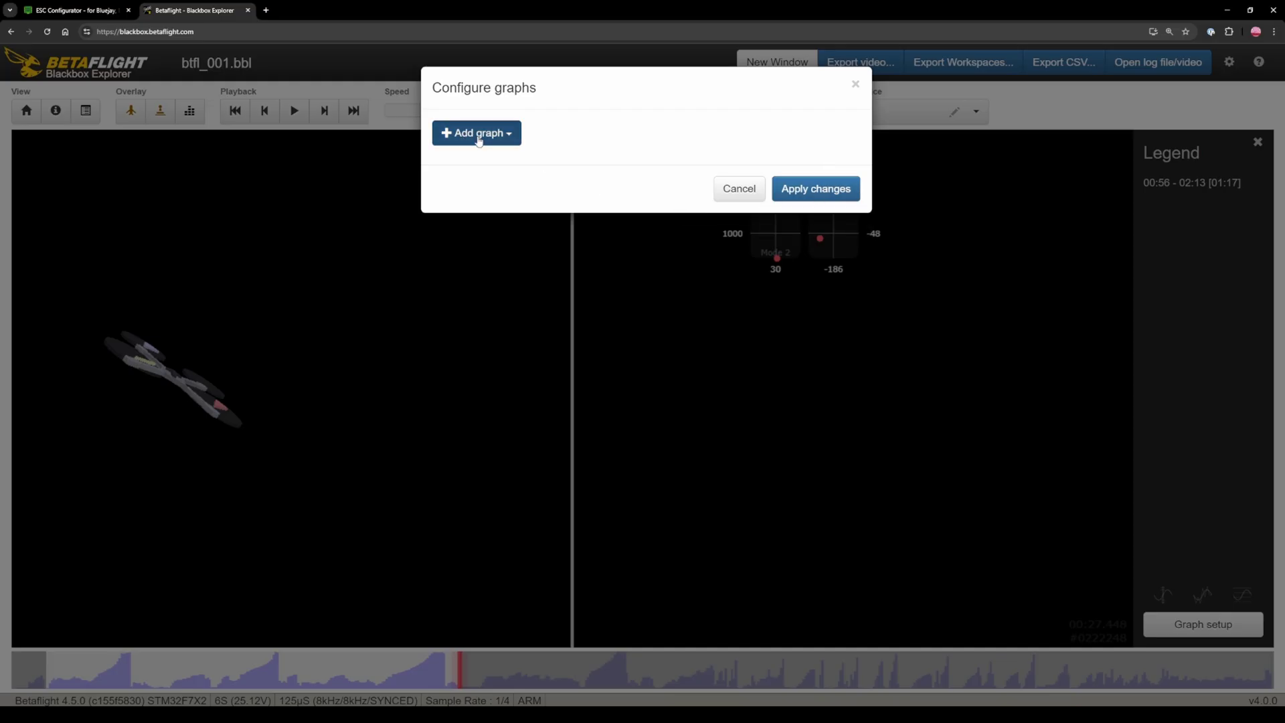
Step: Add an Unfiltered Gyros graph and apply the graph changes
click(479, 137)
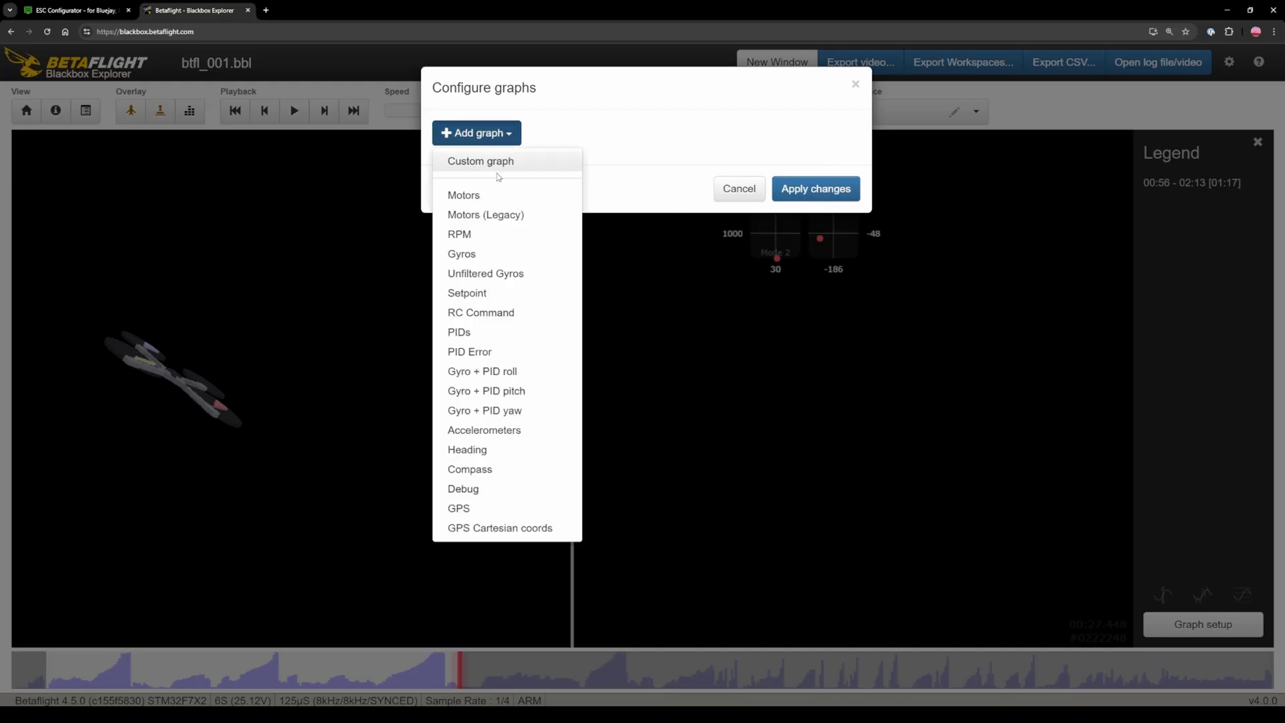
click(509, 273)
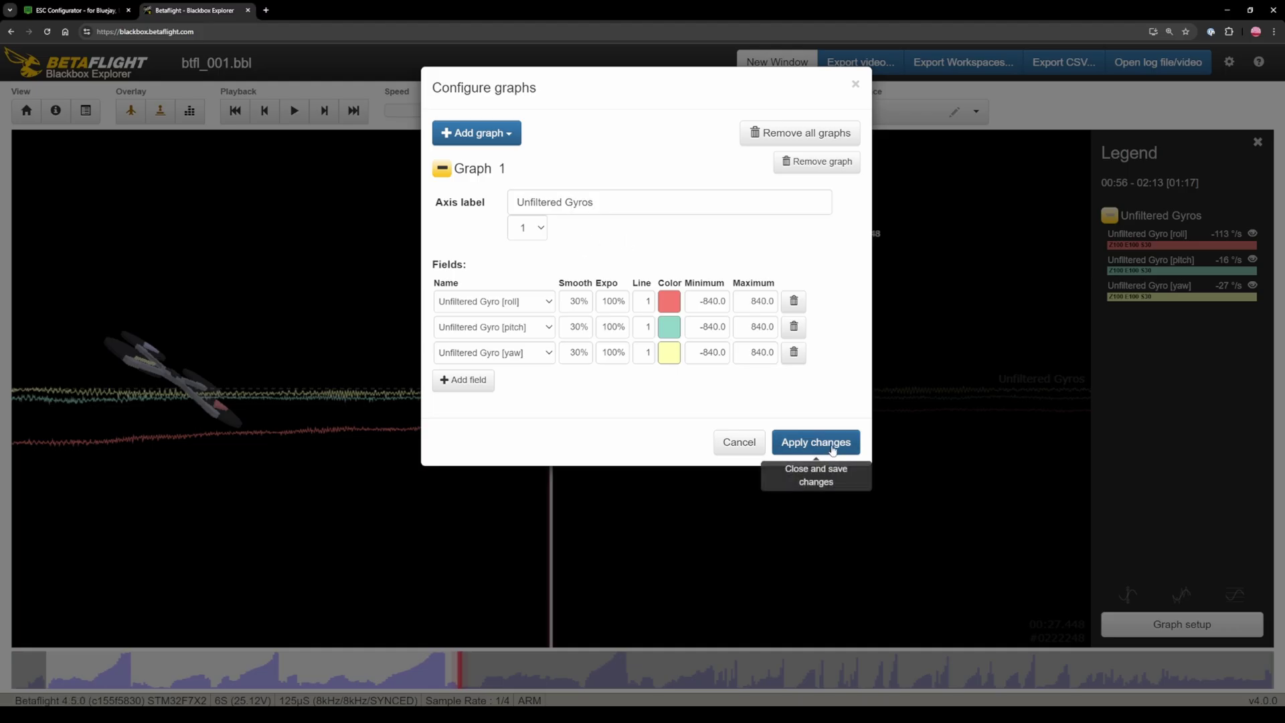
click(833, 447)
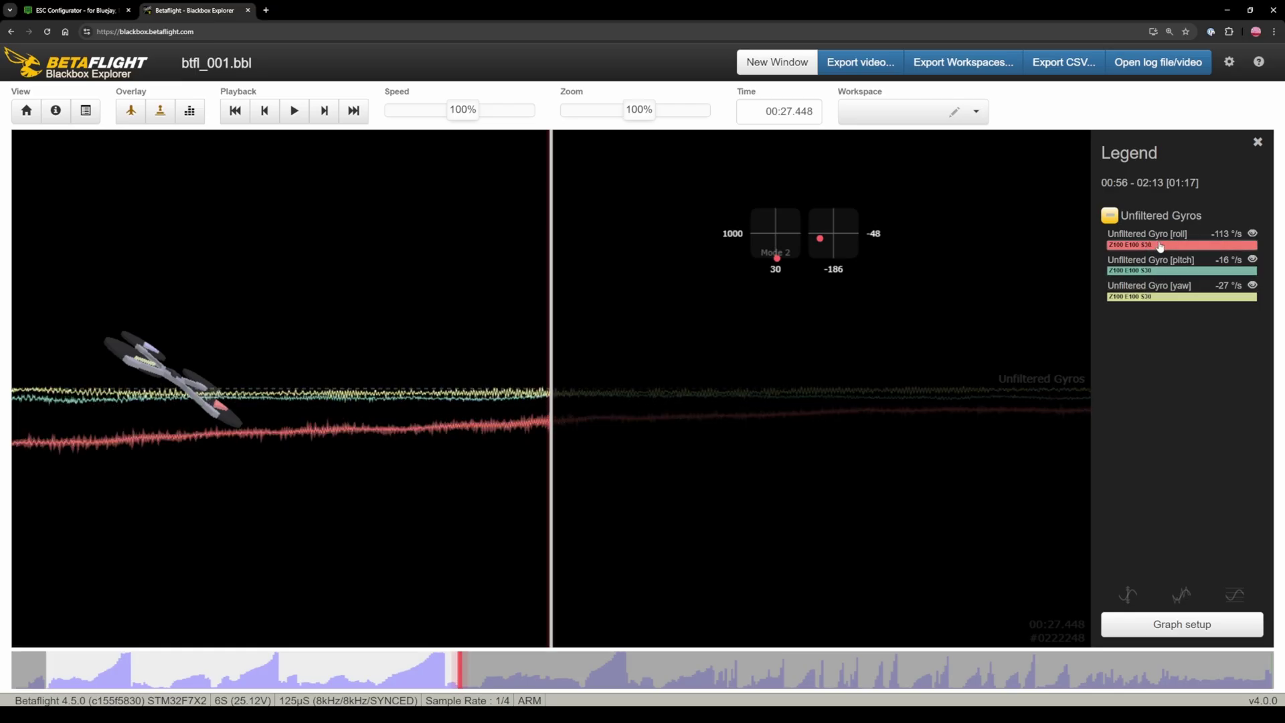
Step: Display the spectrum analysis of Unfiltered Gyro [roll] enlarged as a Freq. vs Throttle heatmap
click(1160, 246)
mouse_move(200, 524)
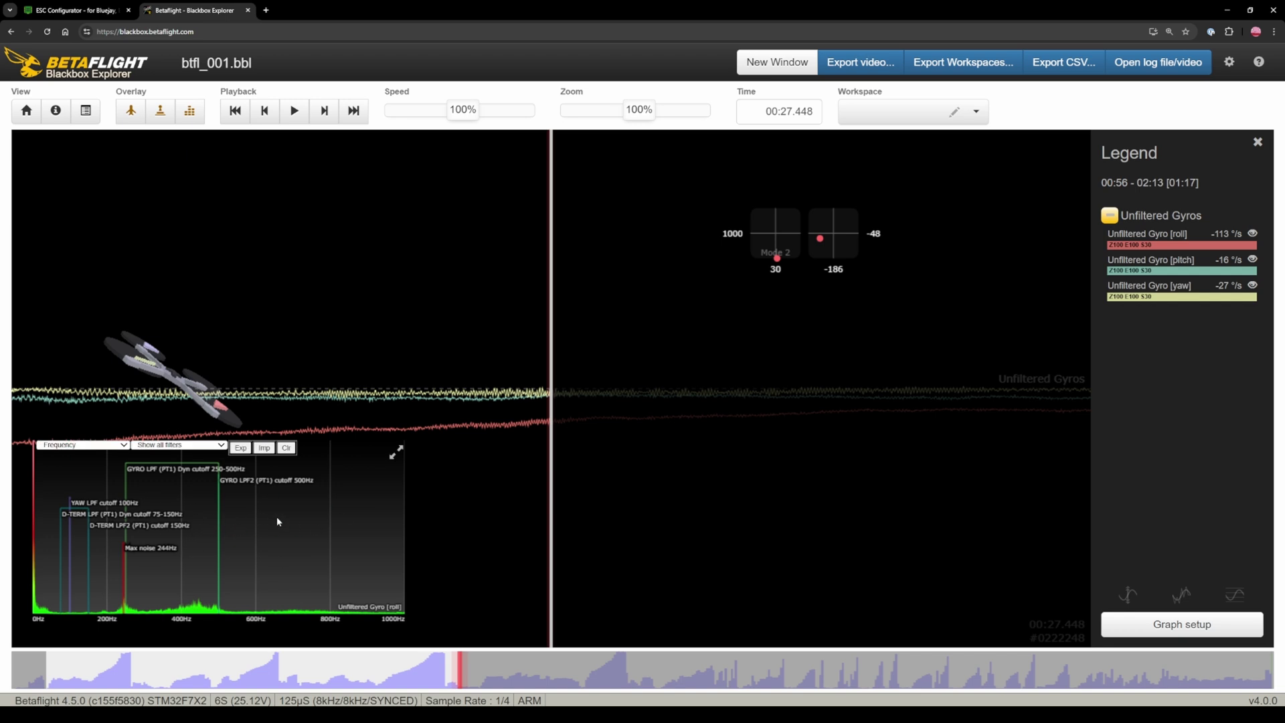
click(396, 453)
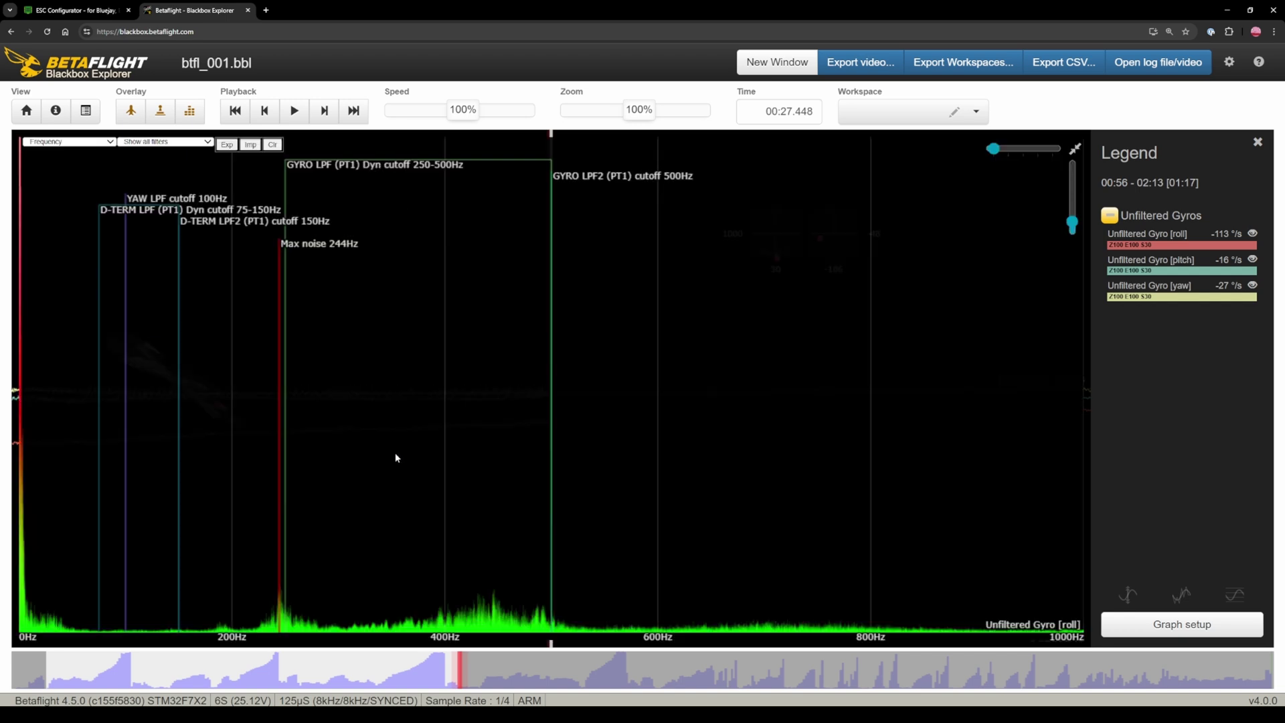
click(91, 142)
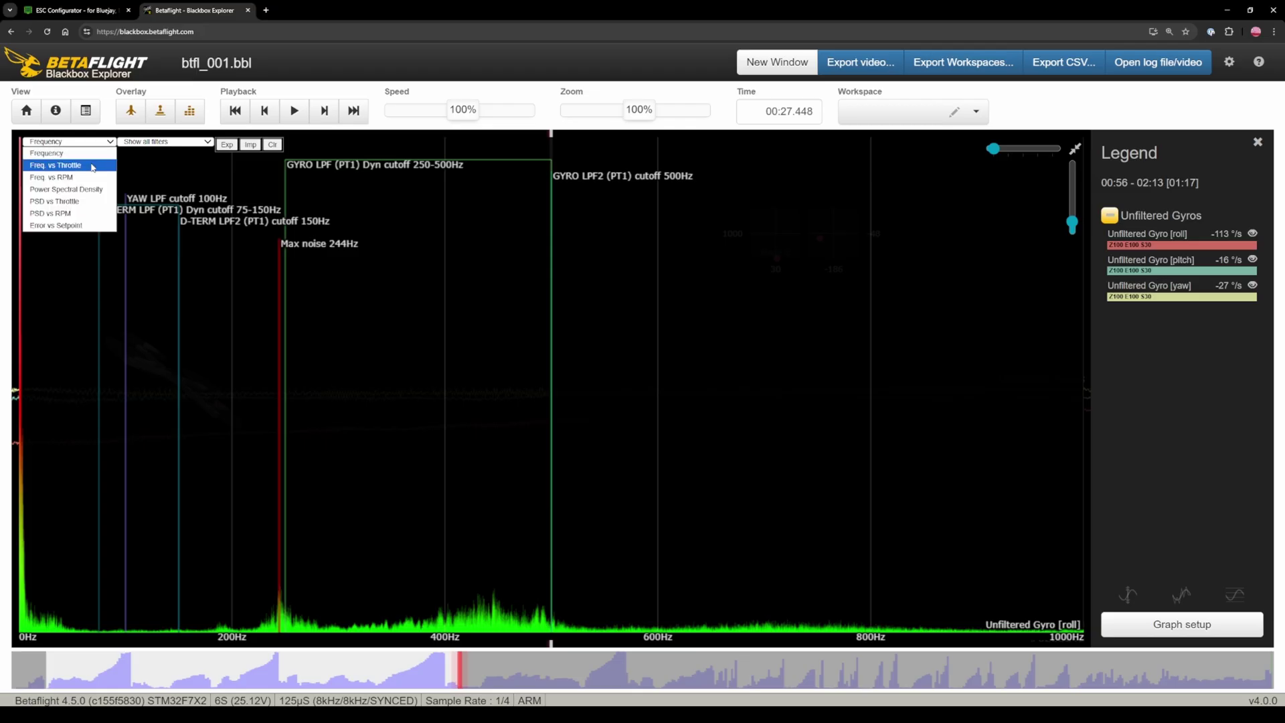
click(90, 167)
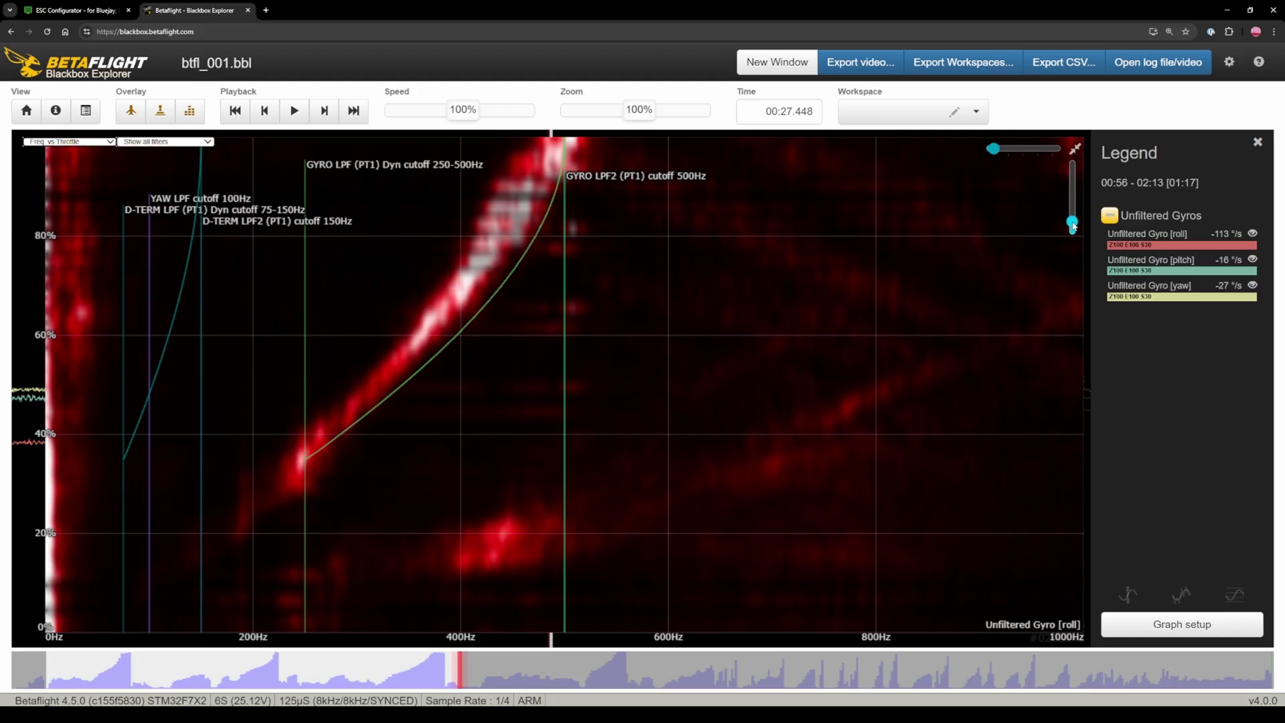
Step: Brighten the heatmap and measure where the motor noise band begins on the unfiltered roll and pitch gyros
drag(1072, 226, 1079, 179)
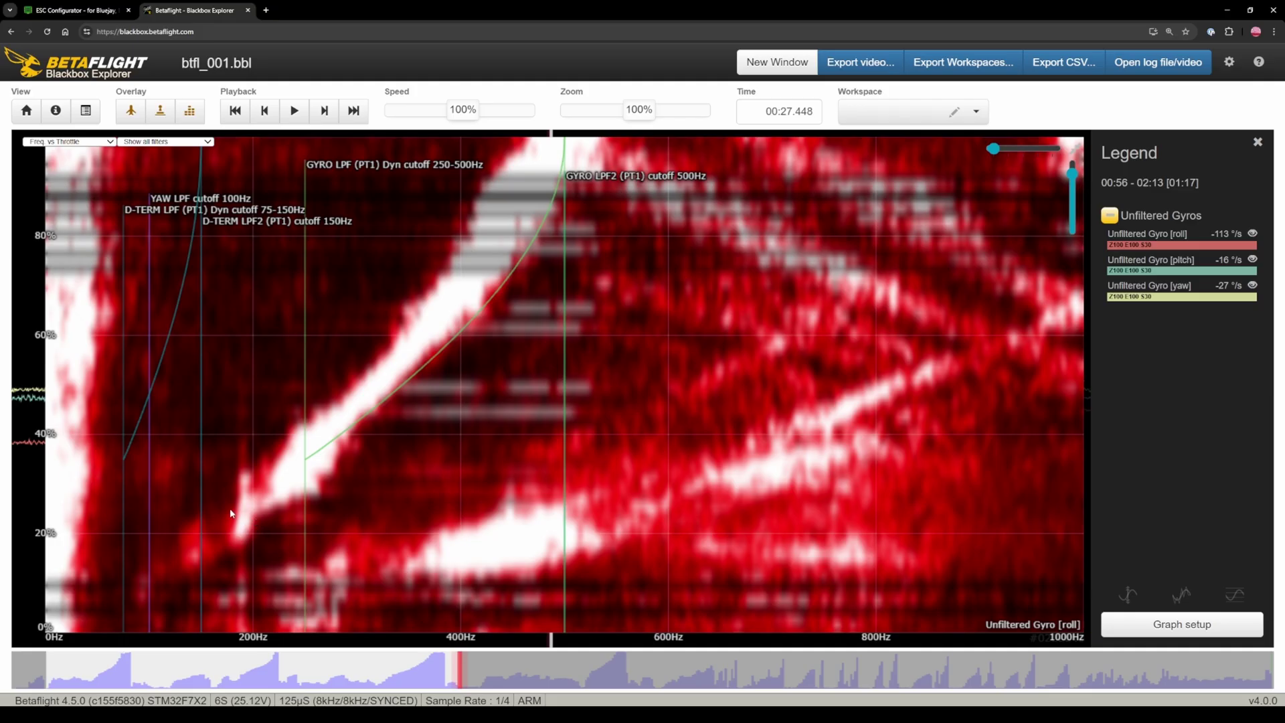
key(shift)
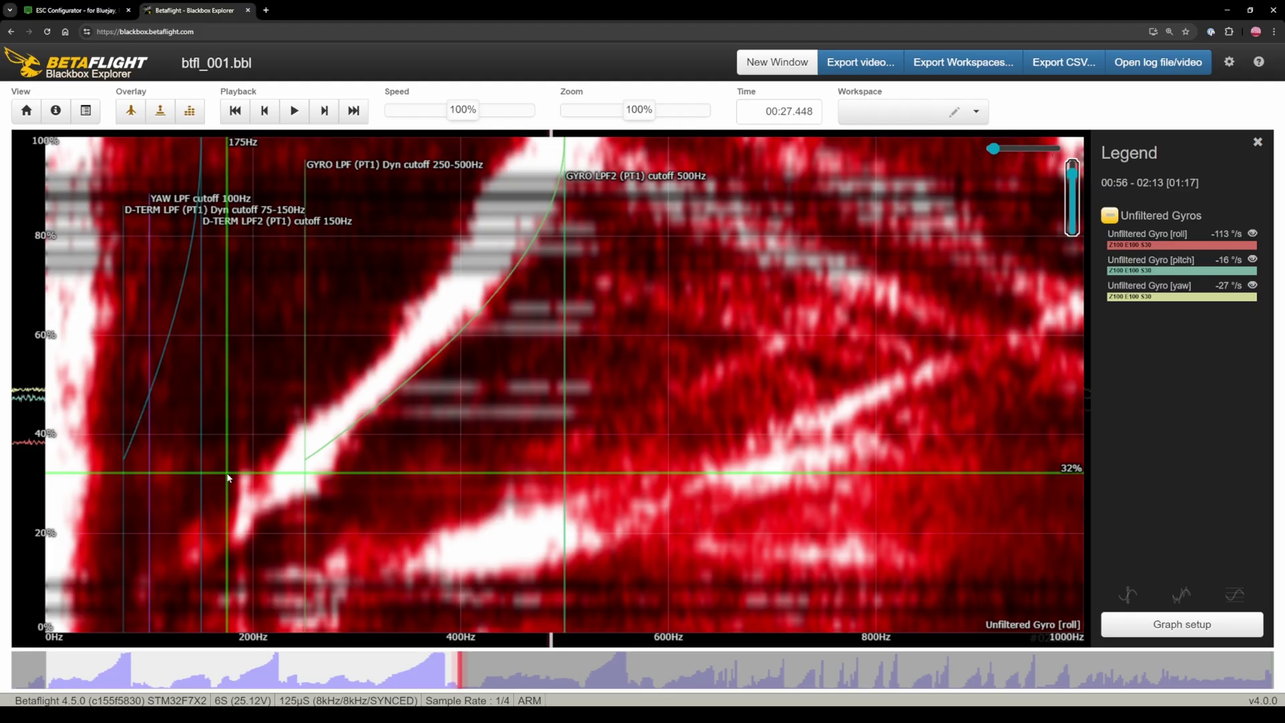
click(1154, 276)
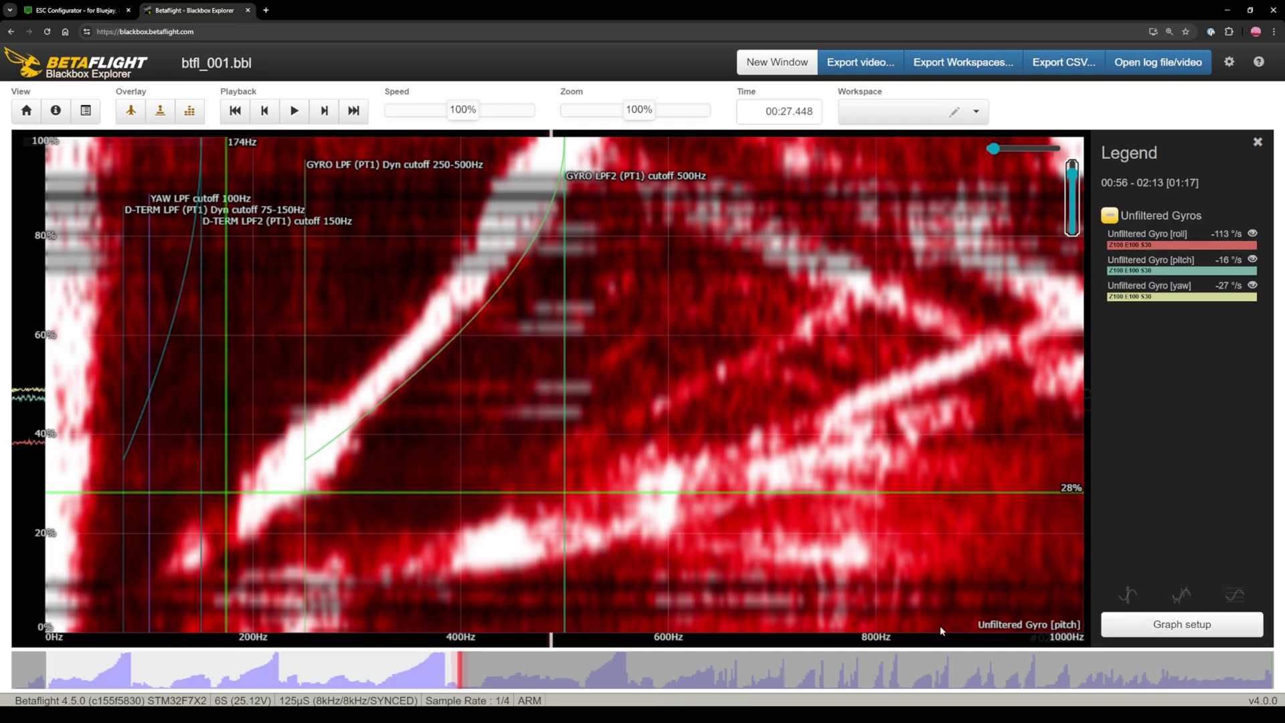
Step: Switch to Betaflight Configurator, set the dynamic notch filter's minimum frequency to 175 Hz, and save the filter settings
key(alt+Tab)
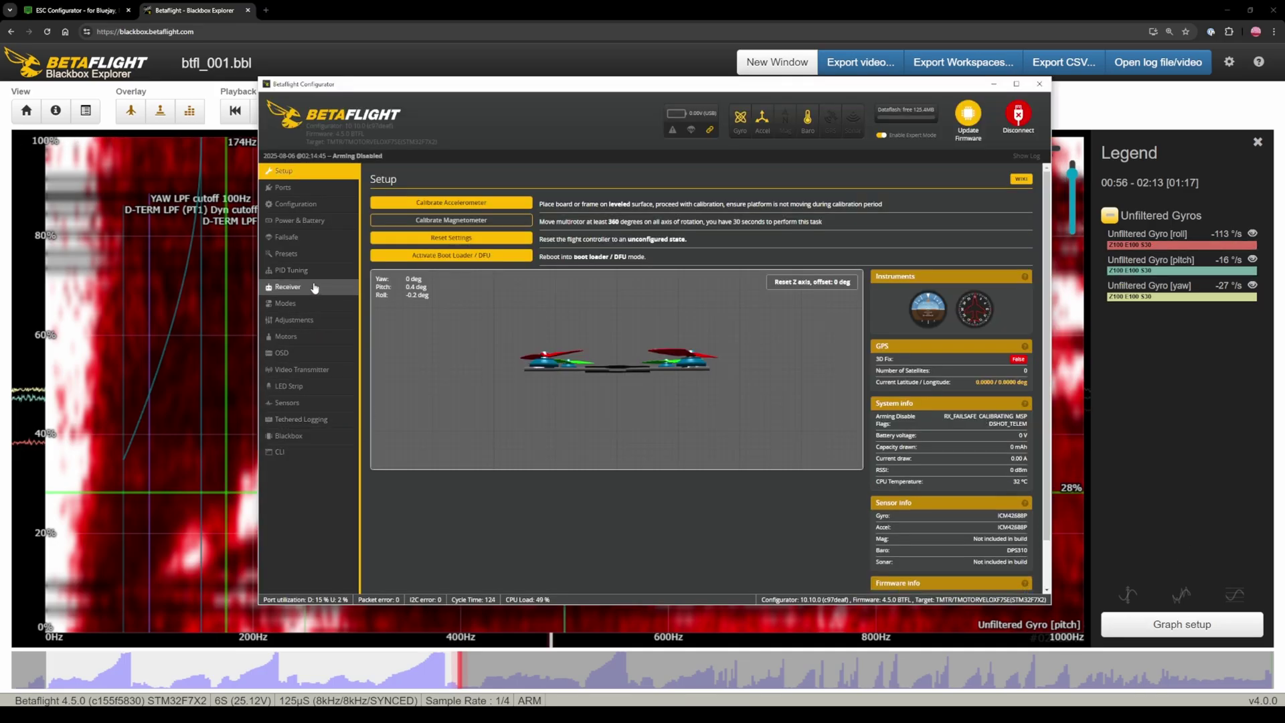
click(298, 270)
click(545, 236)
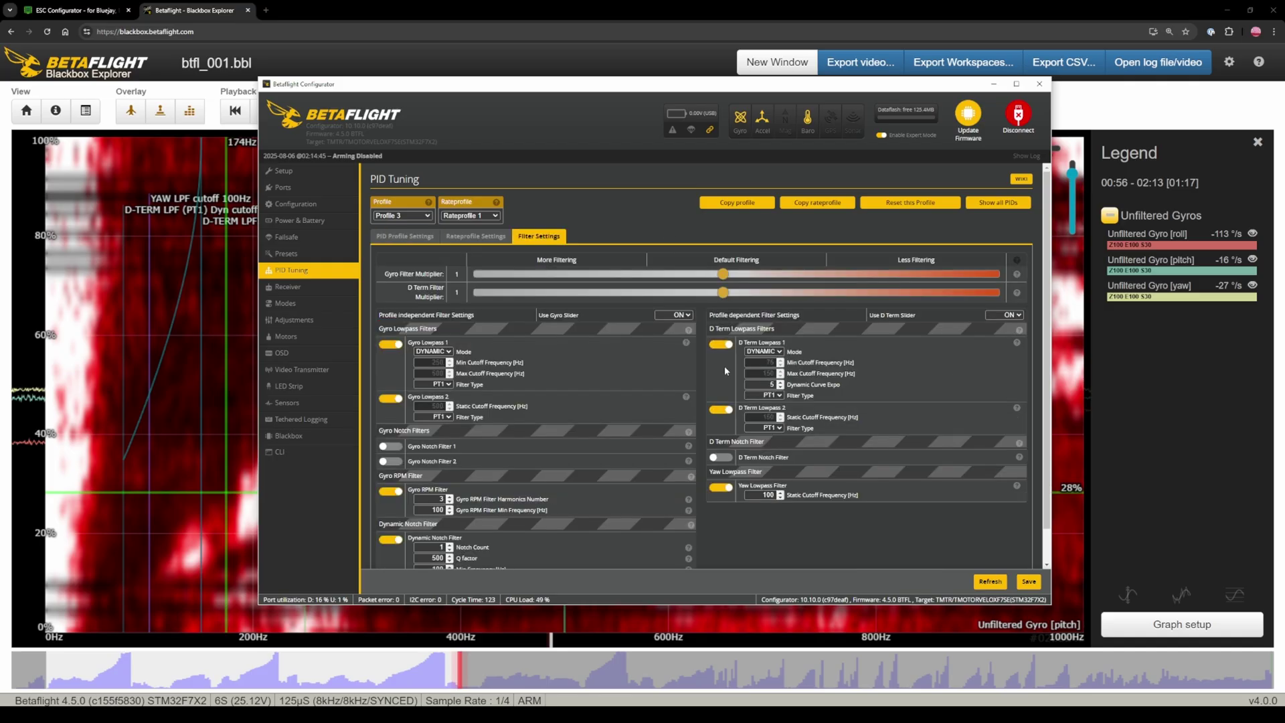
scroll(515, 450, down, 1)
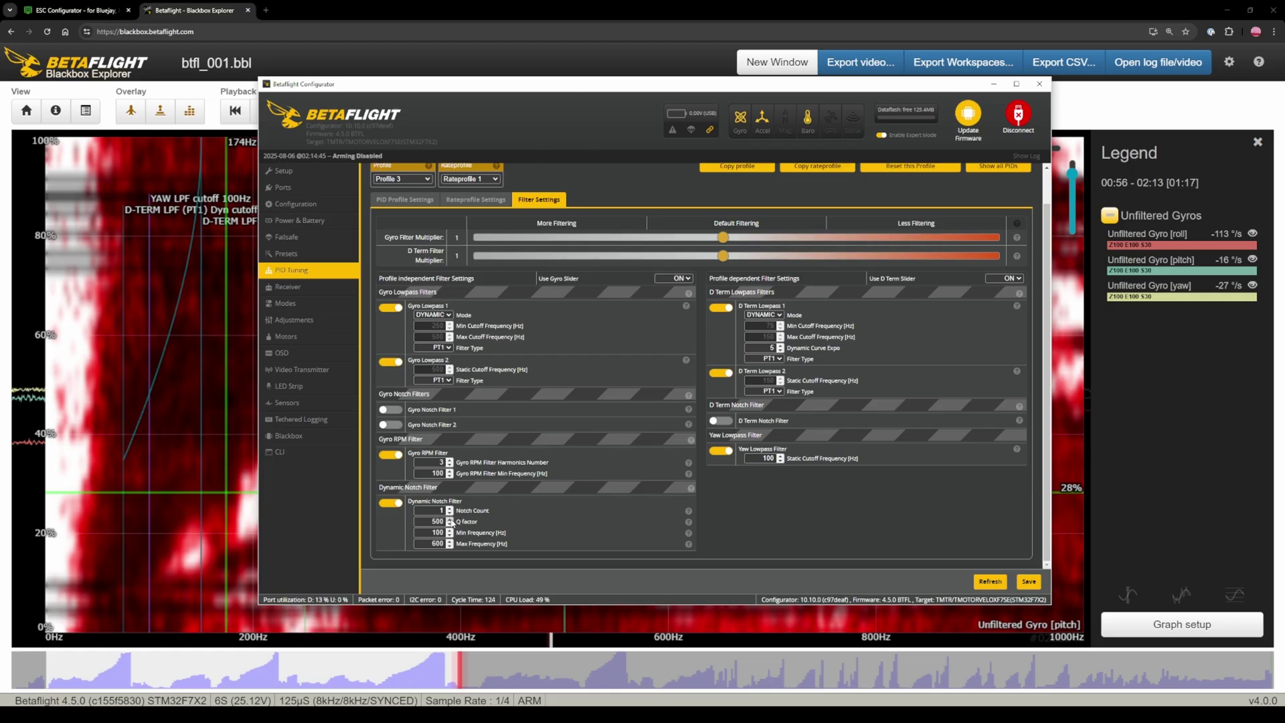
double_click(435, 510)
double_click(438, 532)
text(175)
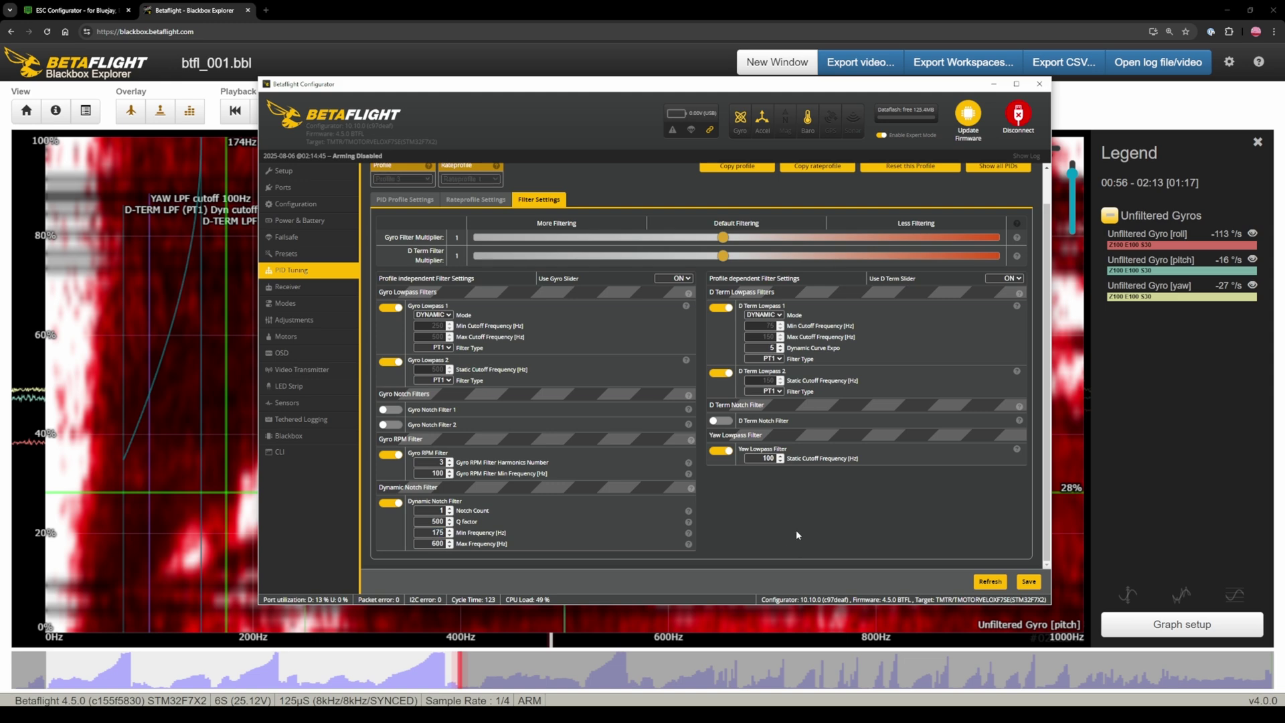
click(1029, 581)
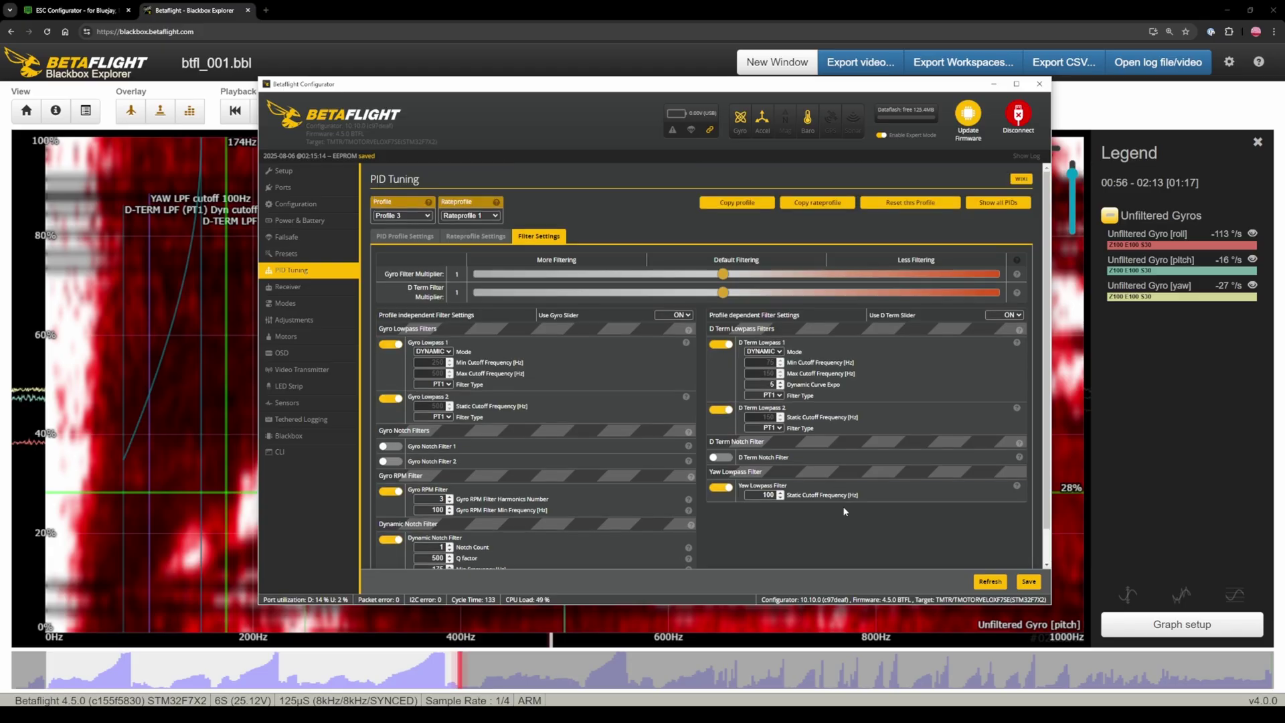
scroll(806, 510, down, 1)
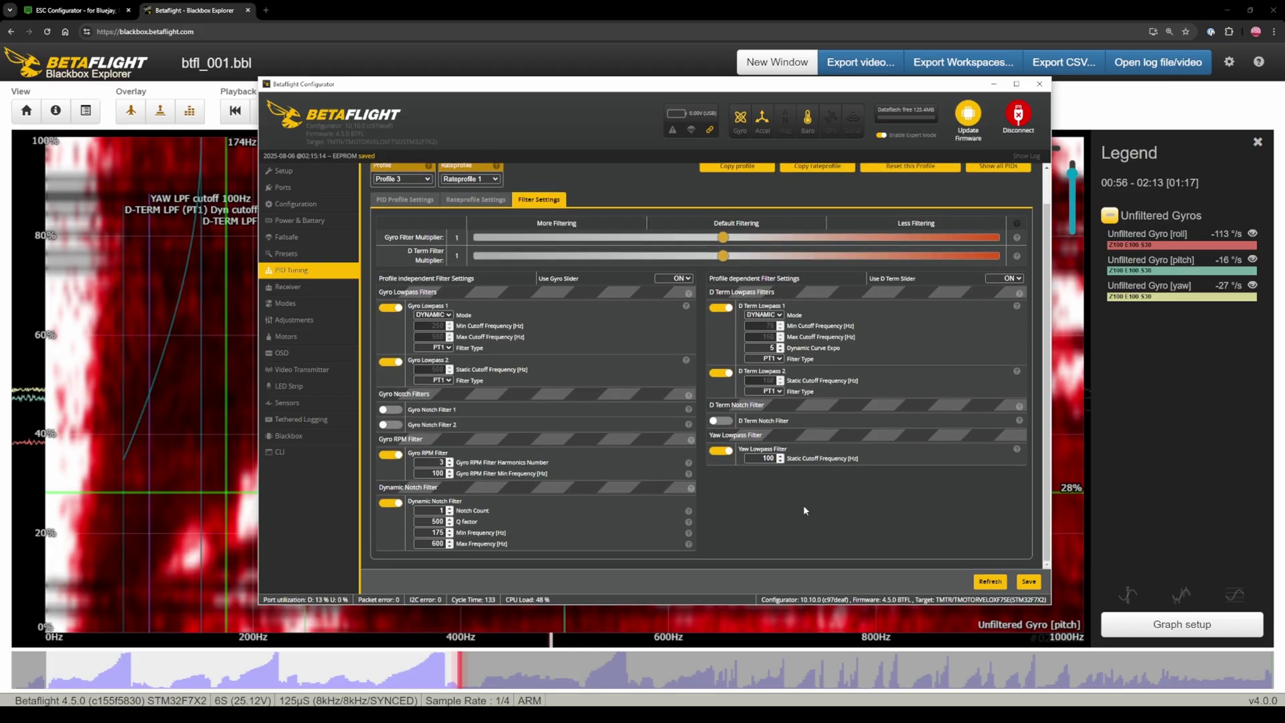
Step: Return to Blackbox Explorer and measure the frequency of the low-throttle noise patch on the unfiltered roll and pitch heatmaps
click(506, 5)
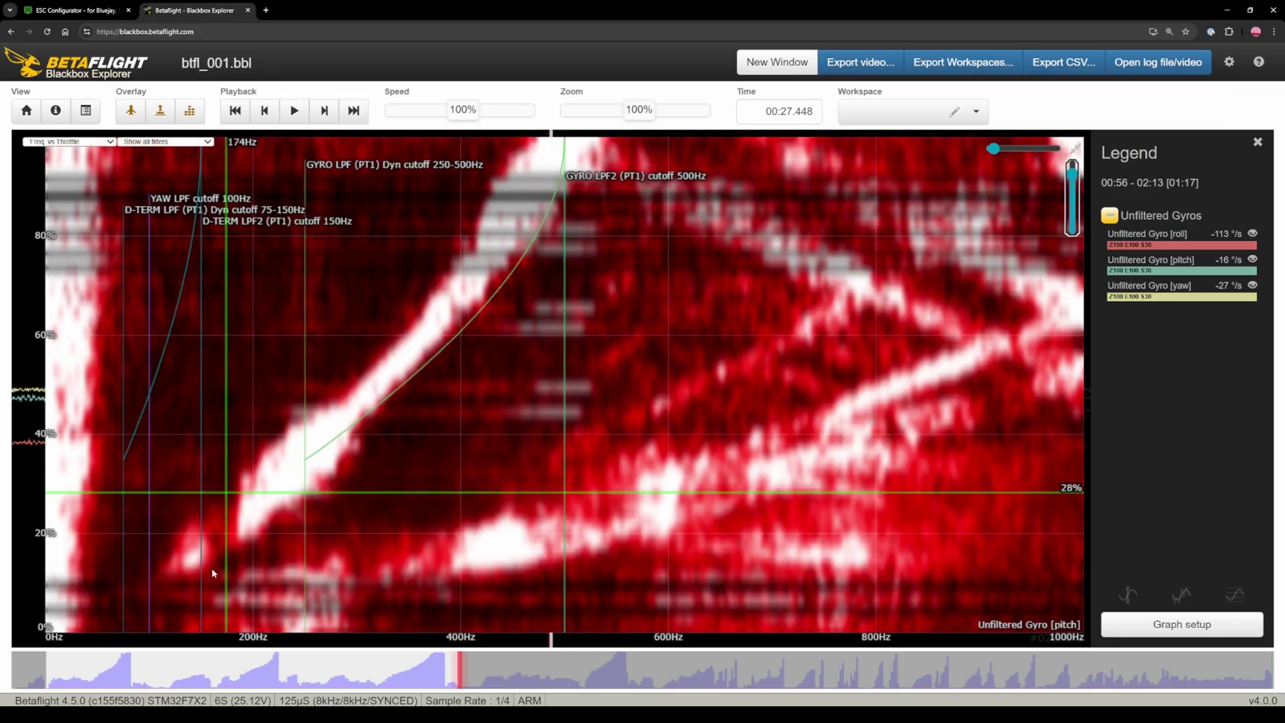
click(1180, 245)
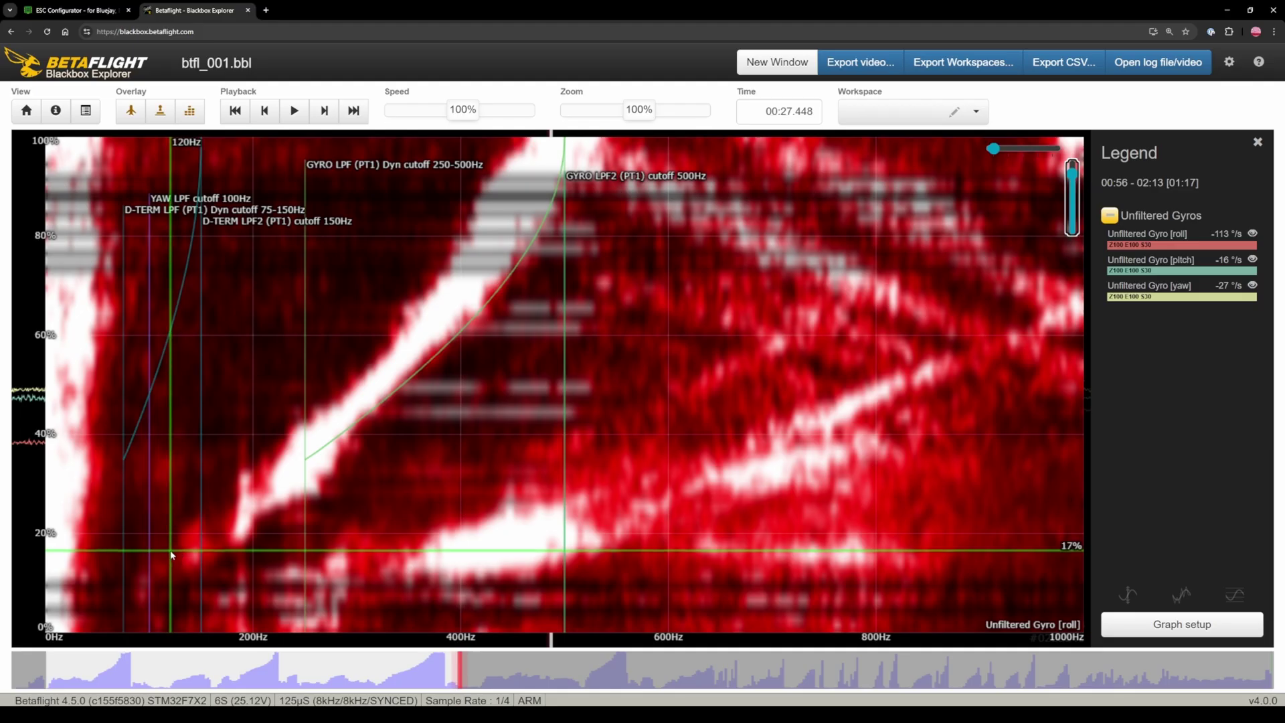
click(1152, 261)
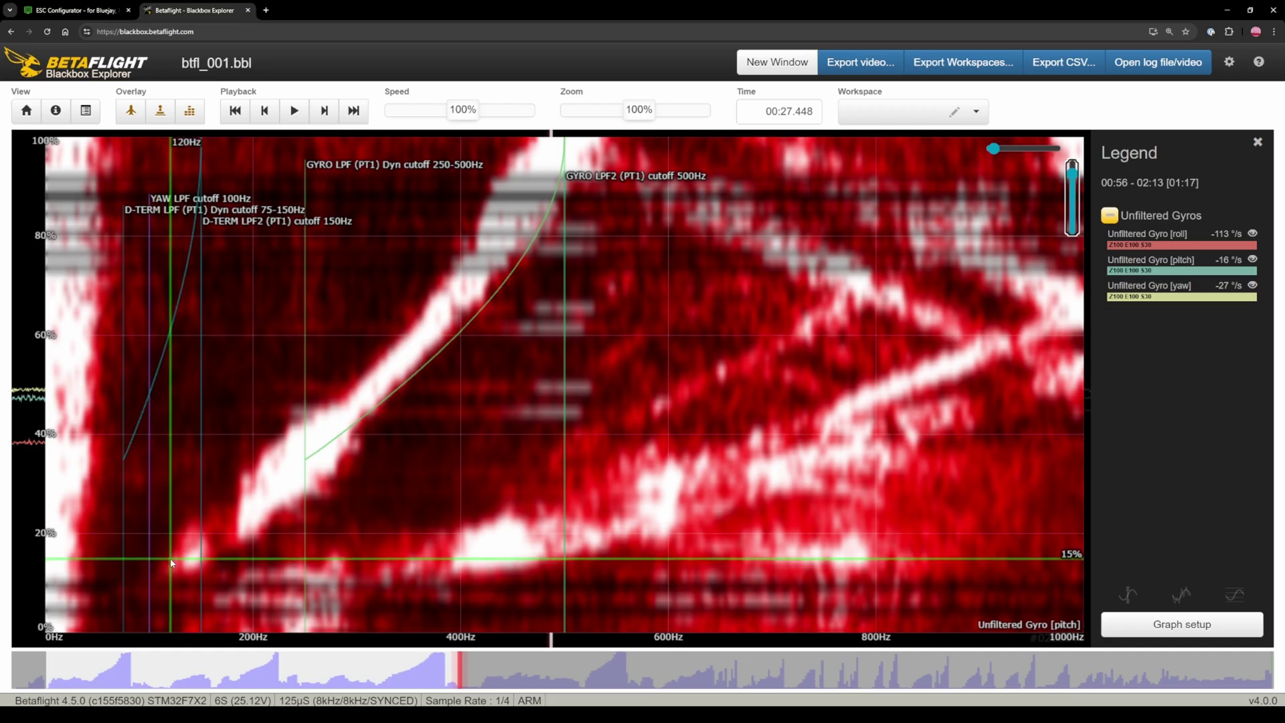
Step: Switch to Betaflight Configurator, set the Gyro RPM Filter's minimum frequency to 120 Hz, and check it against the Blackbox Explorer heatmap
mouse_move(171, 561)
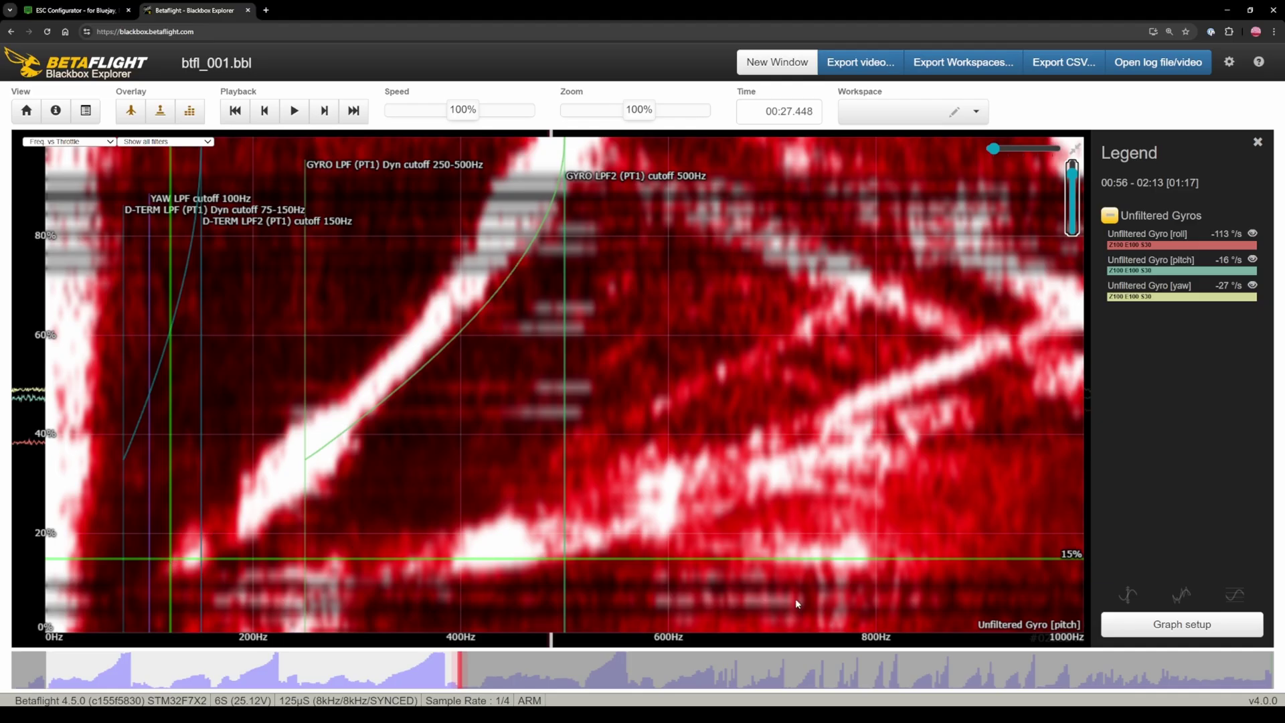
key(alt+Tab)
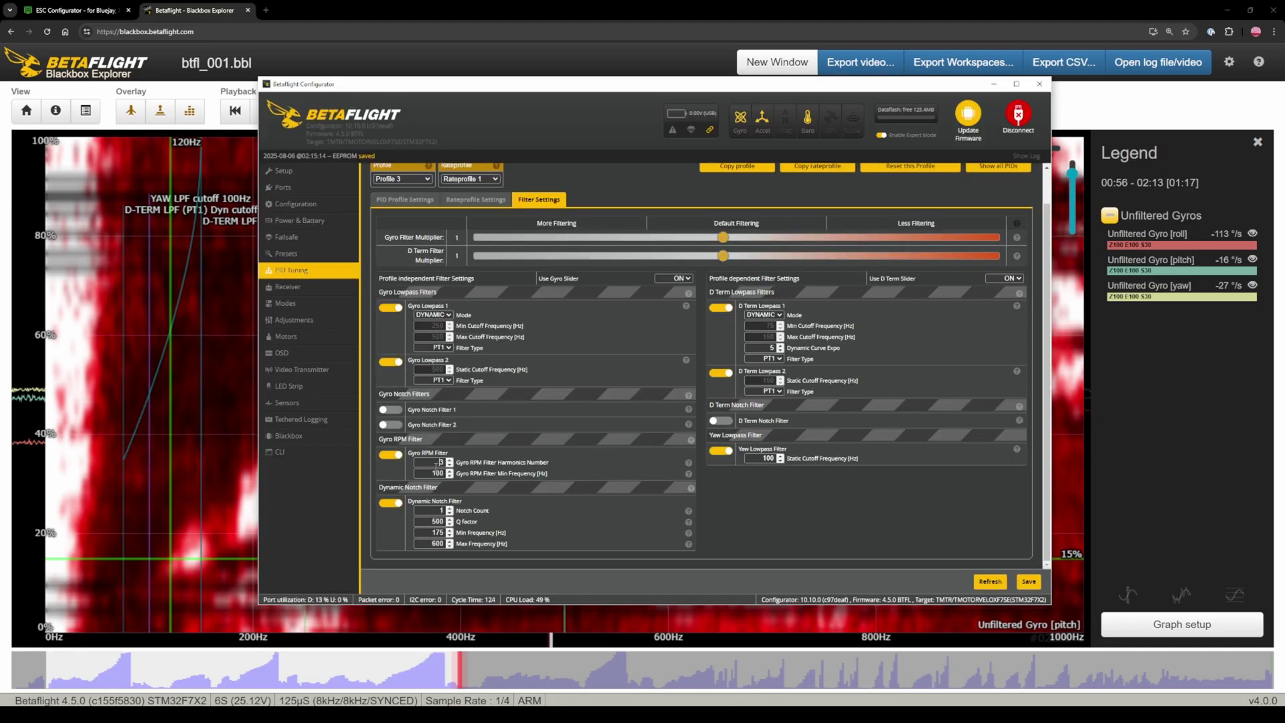
double_click(436, 474)
text(120)
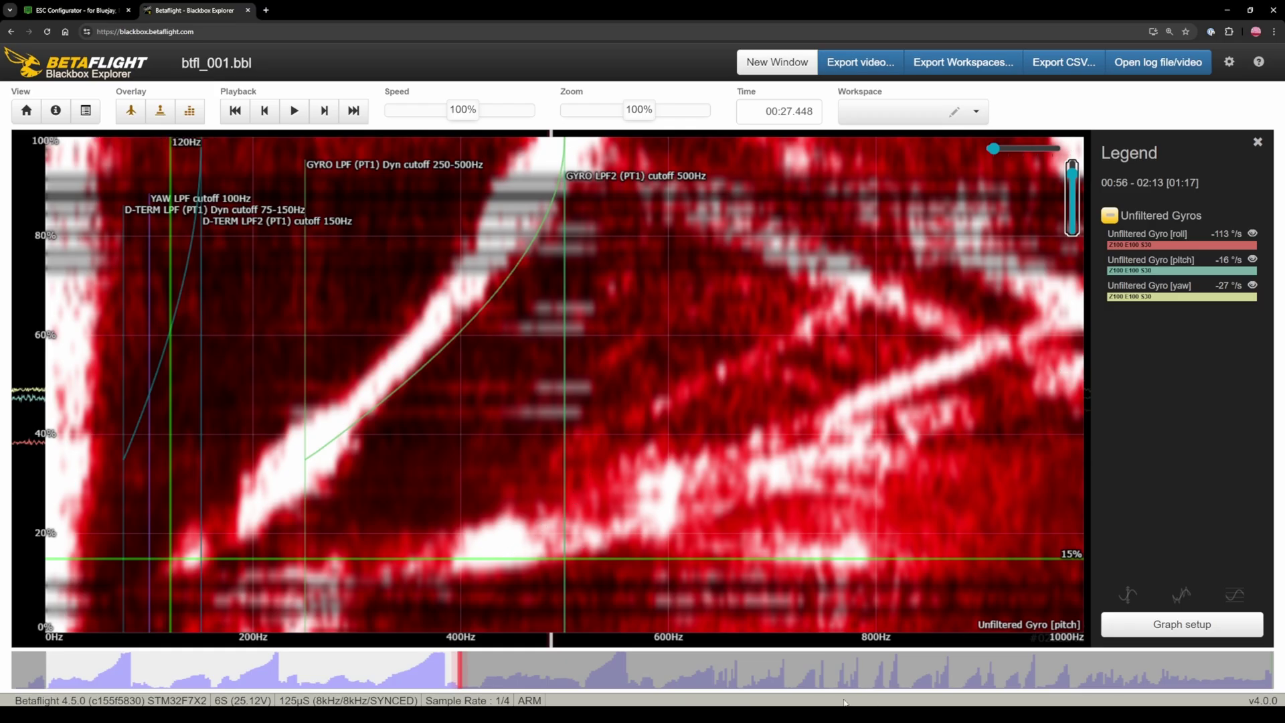
key(alt+Tab)
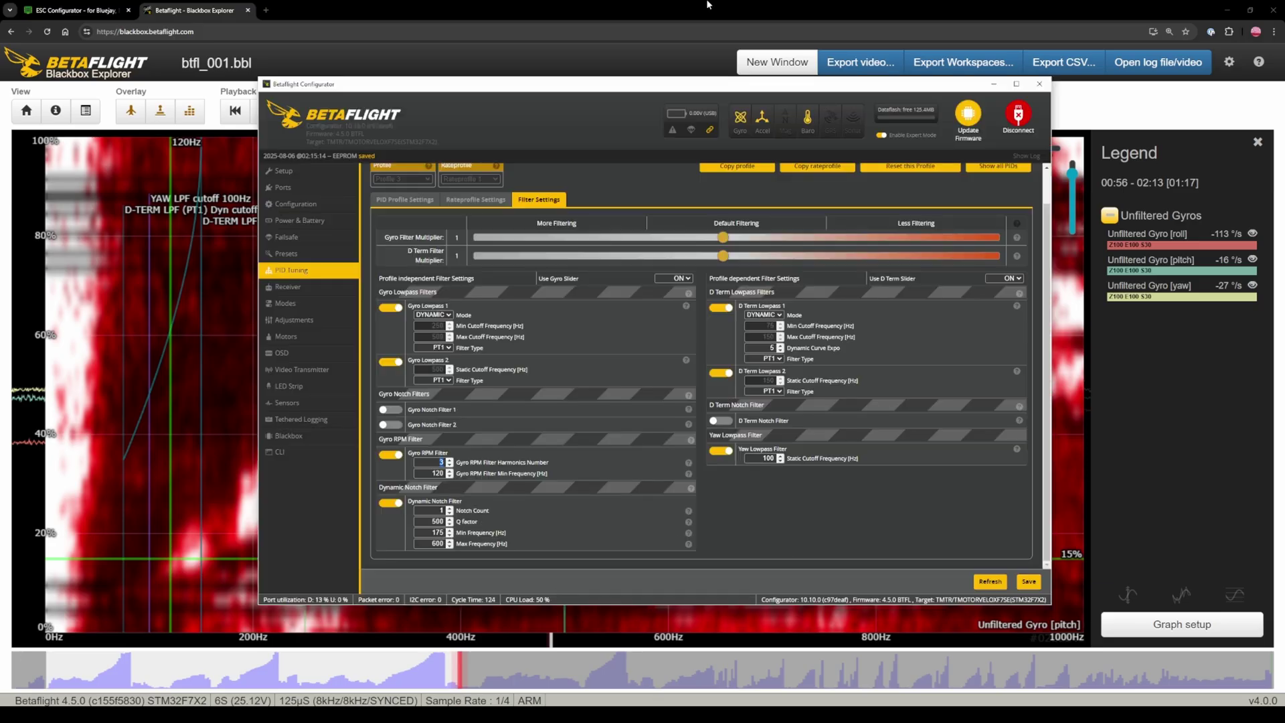
click(656, 19)
key(alt+Tab)
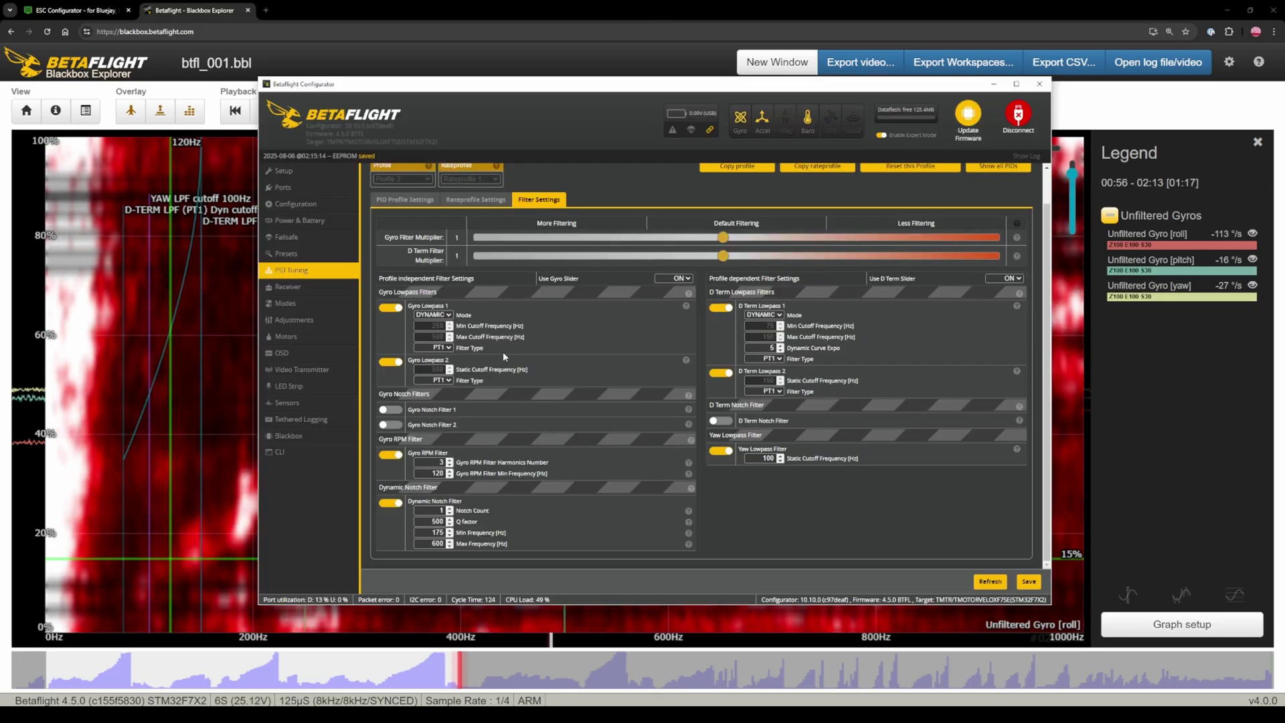
Step: Disable Gyro Lowpass 1 and the Yaw Lowpass Filter, set the Gyro Filter Multiplier to 1.5, and save the filter settings
click(391, 309)
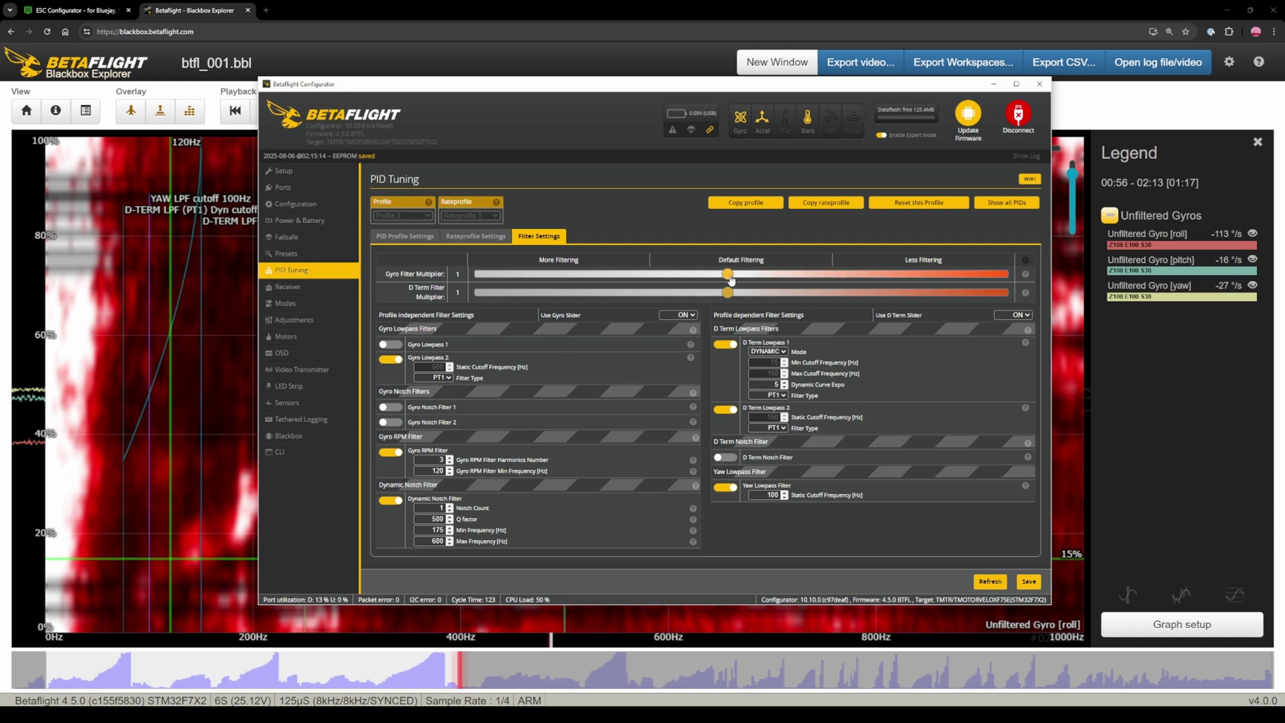
drag(728, 274, 1002, 279)
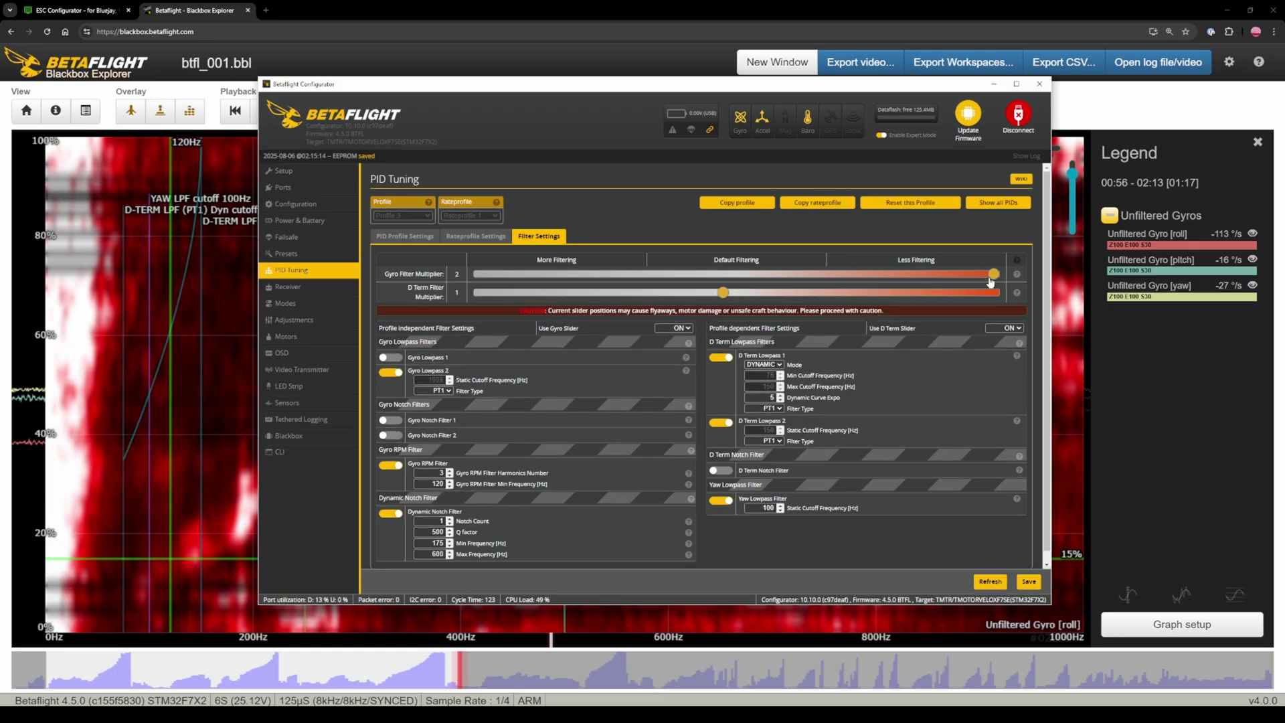
drag(994, 274, 866, 280)
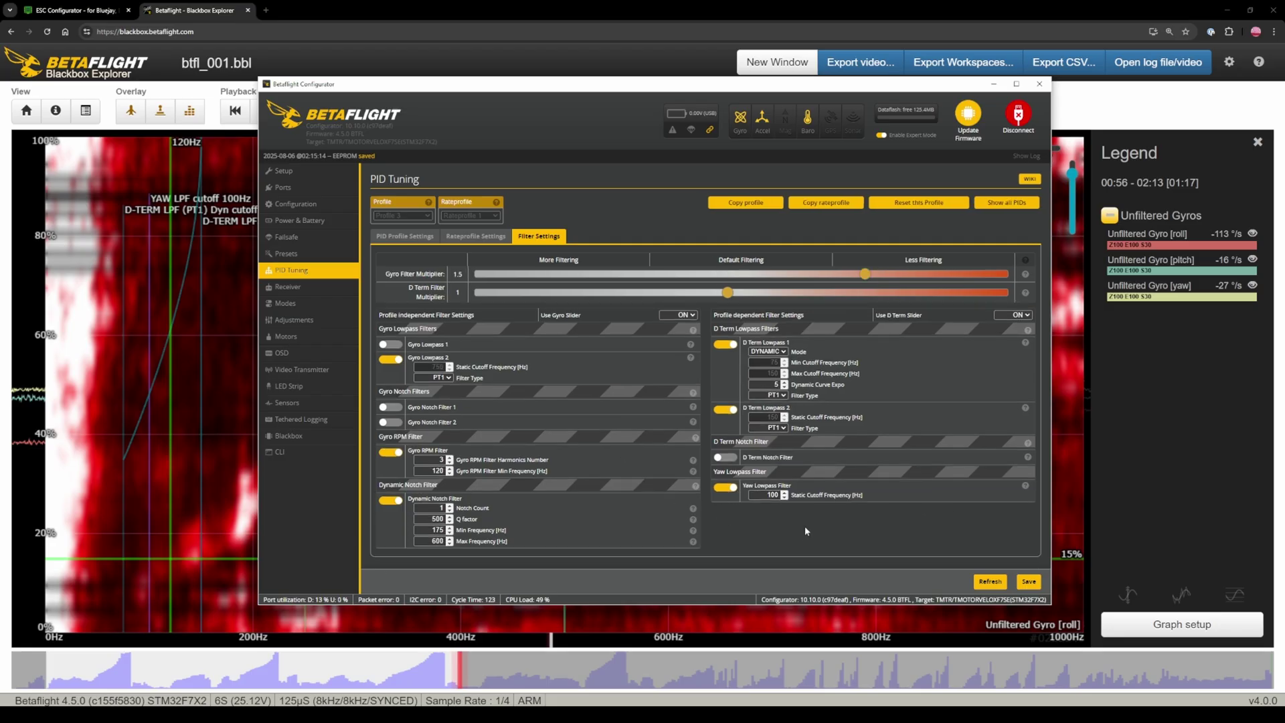
click(725, 486)
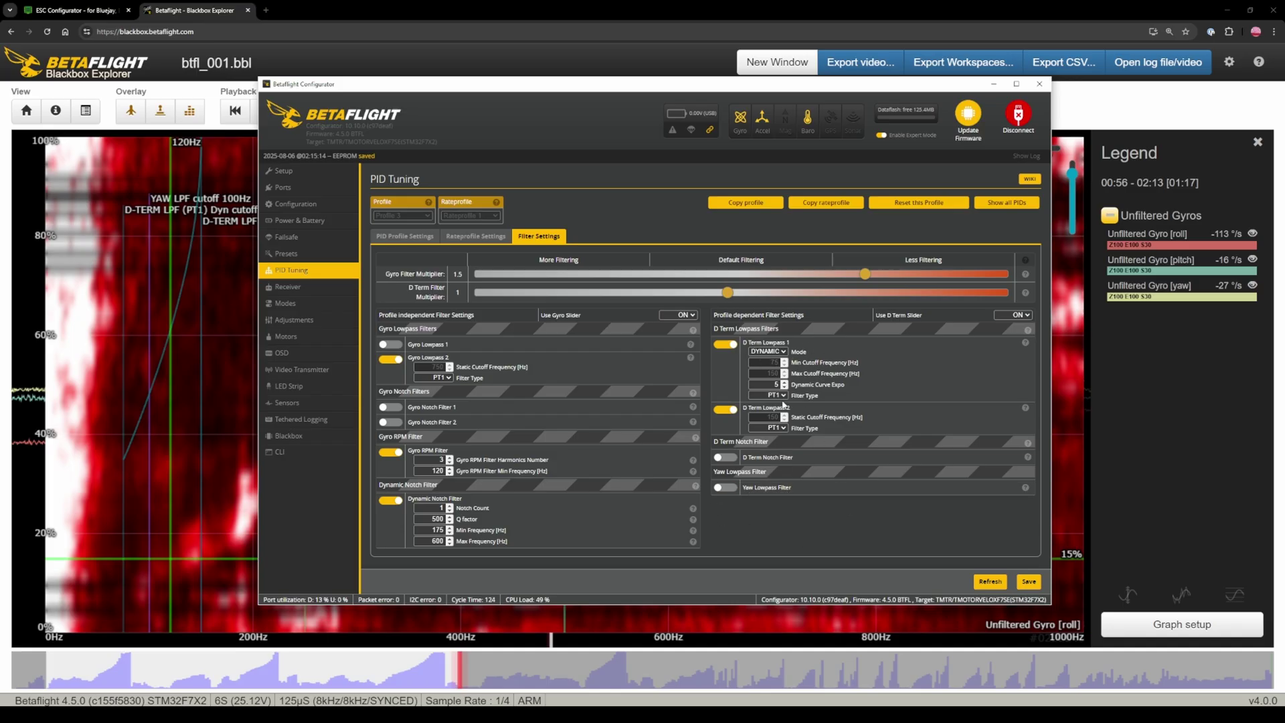
click(1029, 581)
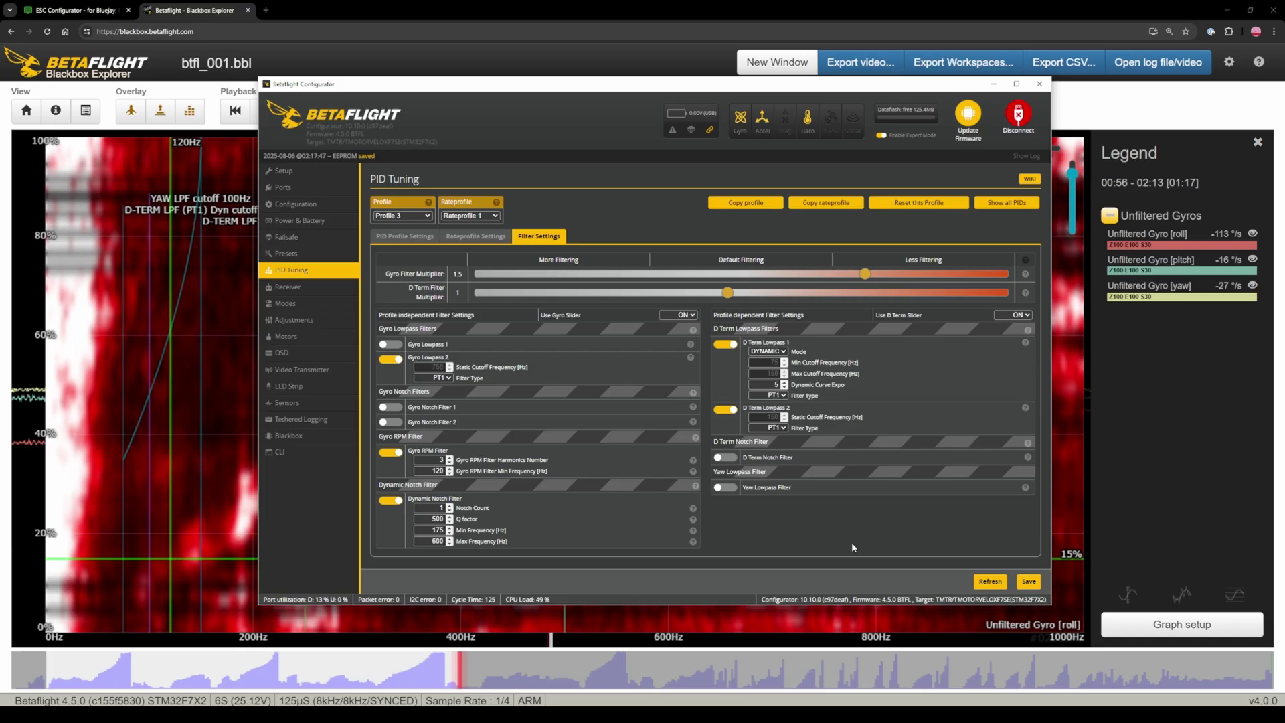
Step: Open the PID profile settings and raise the Master Multiplier in stages through 1.4 and 1.6 up to 2
click(411, 239)
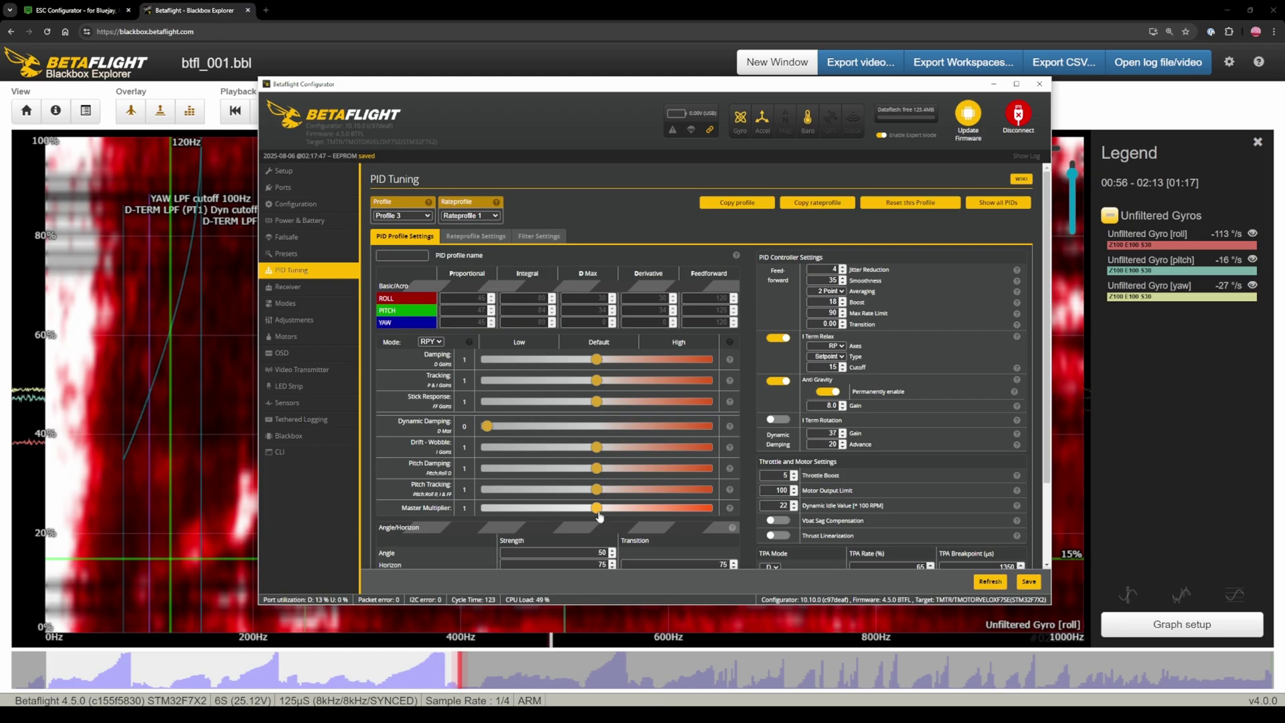
drag(598, 511, 619, 510)
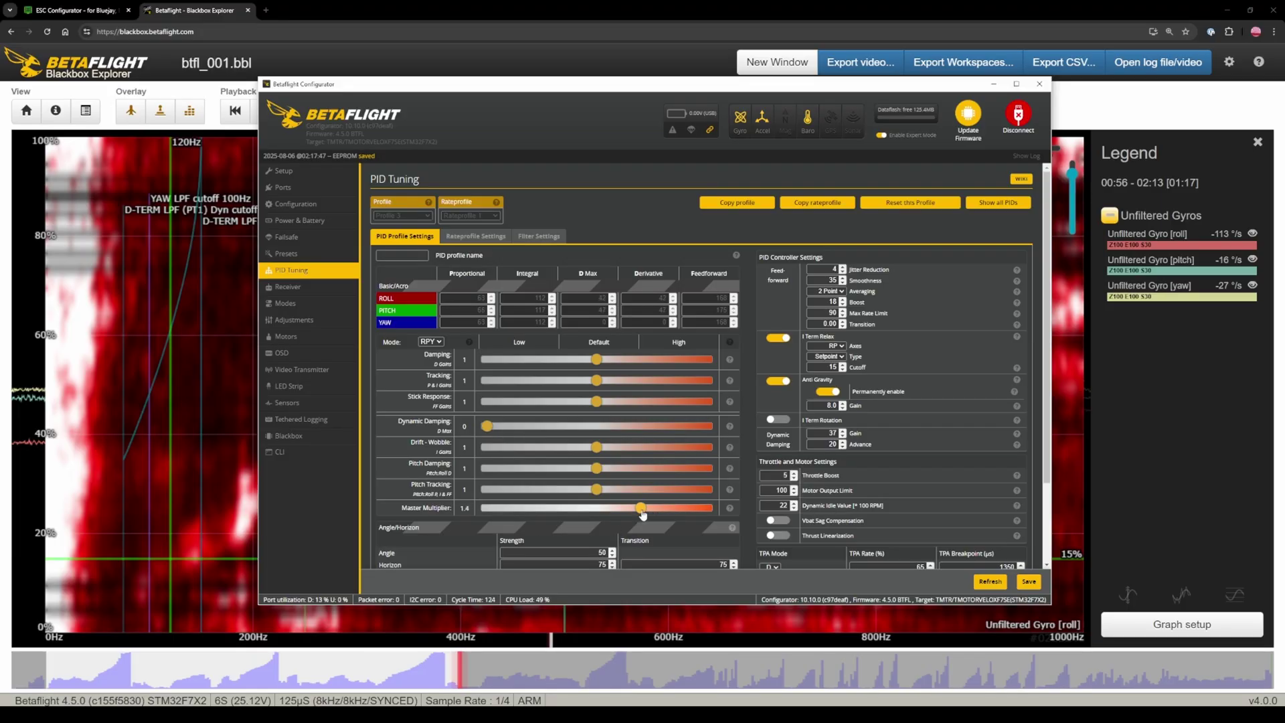
drag(640, 508, 663, 510)
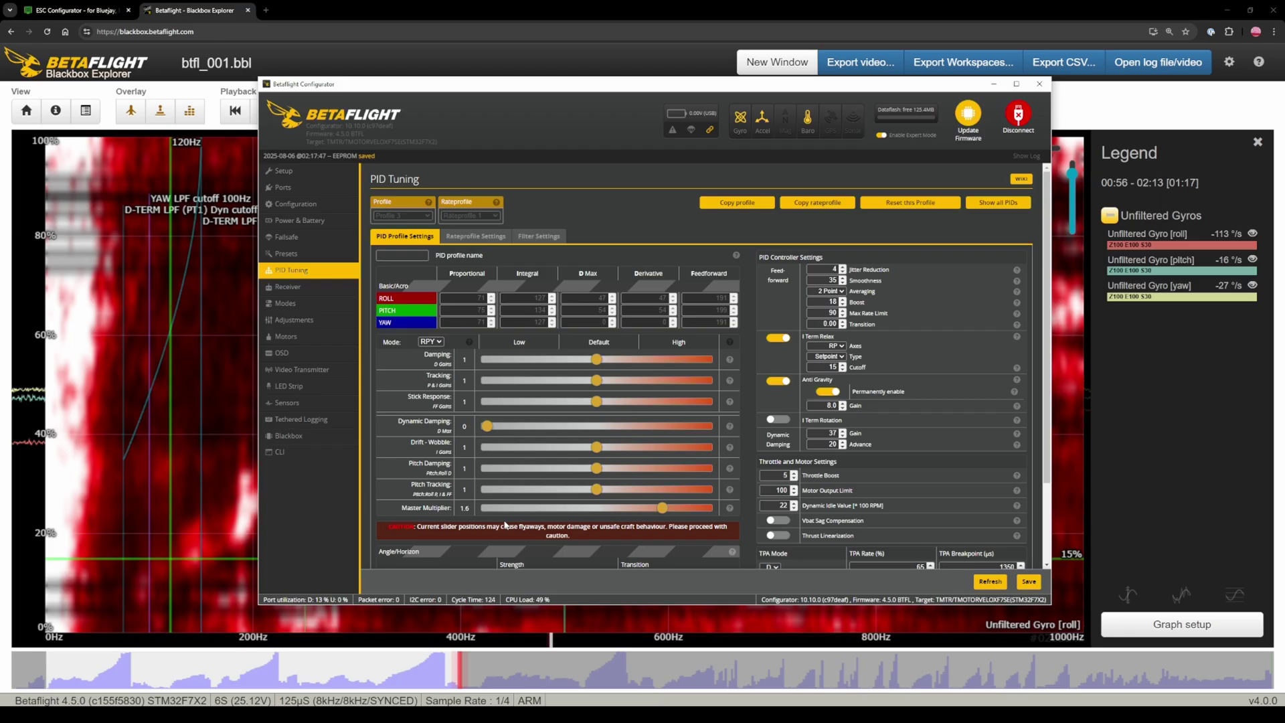
key(Right)
key(Right)
drag(673, 508, 707, 508)
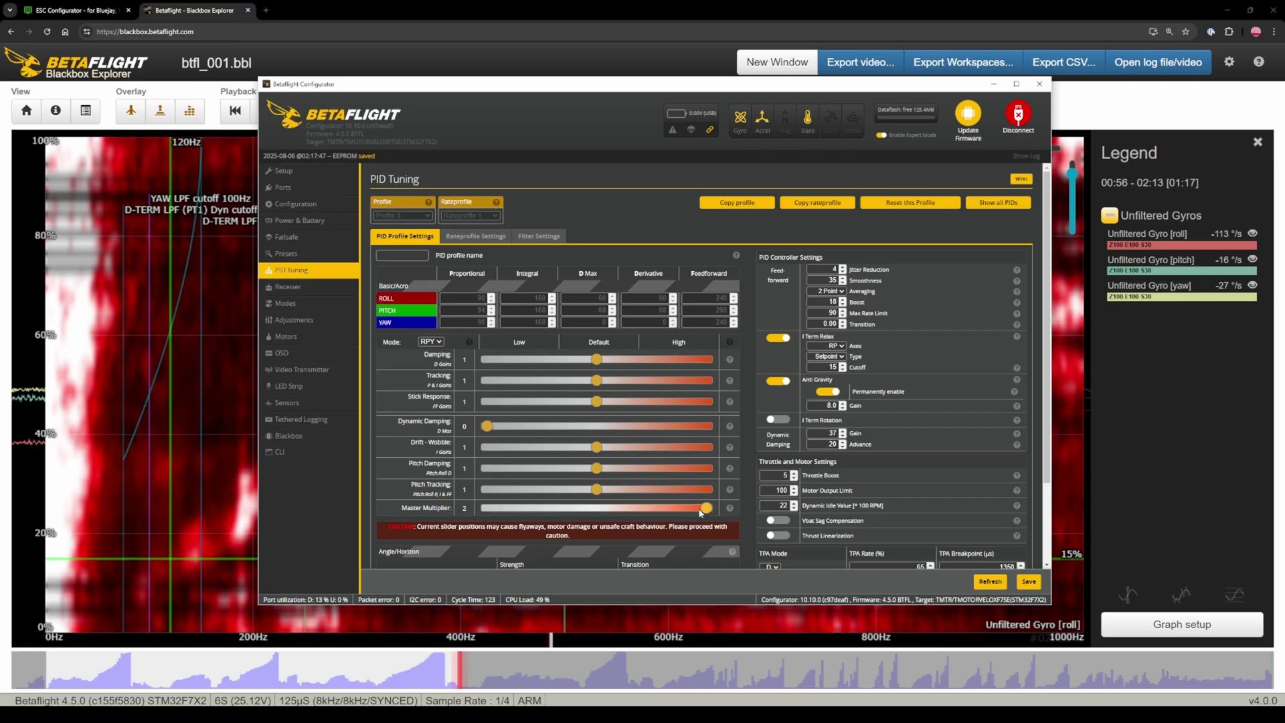
Step: Try Master Multiplier values between 1.8 and 1.6, including 1.7 and 1.75, and settle on 1.6
drag(706, 513, 684, 513)
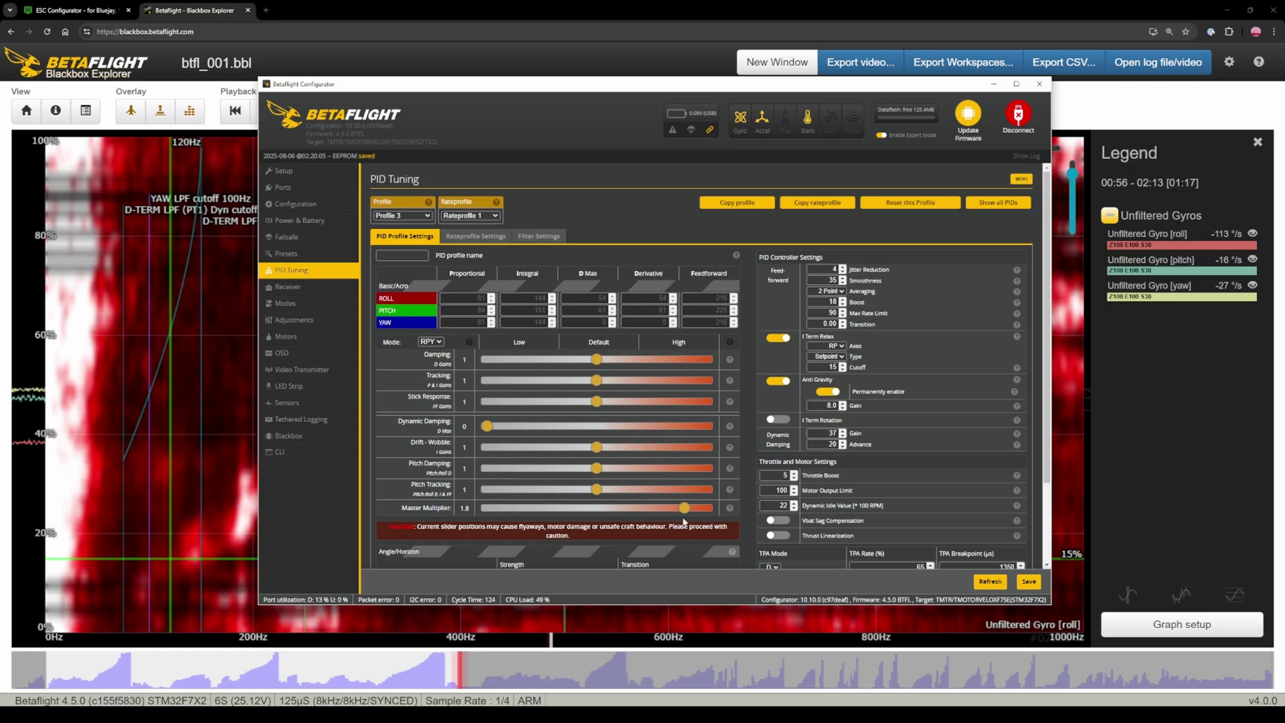
drag(684, 509, 673, 508)
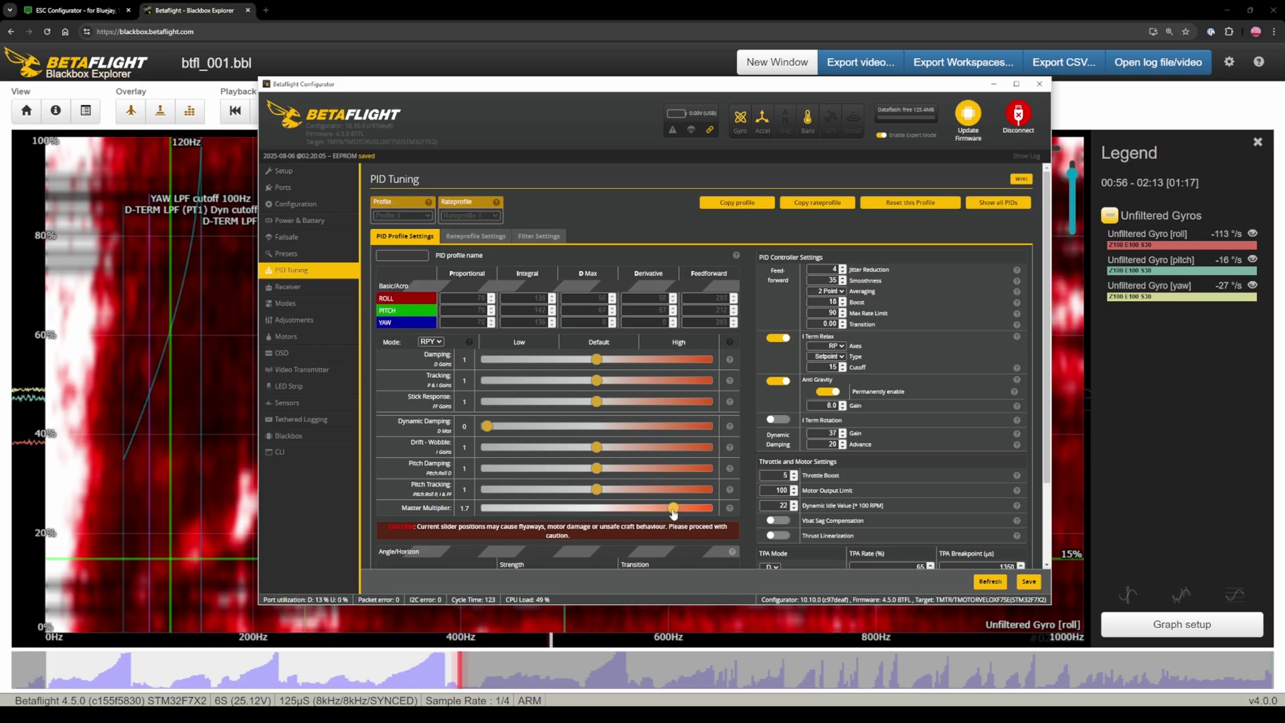
drag(672, 508, 684, 509)
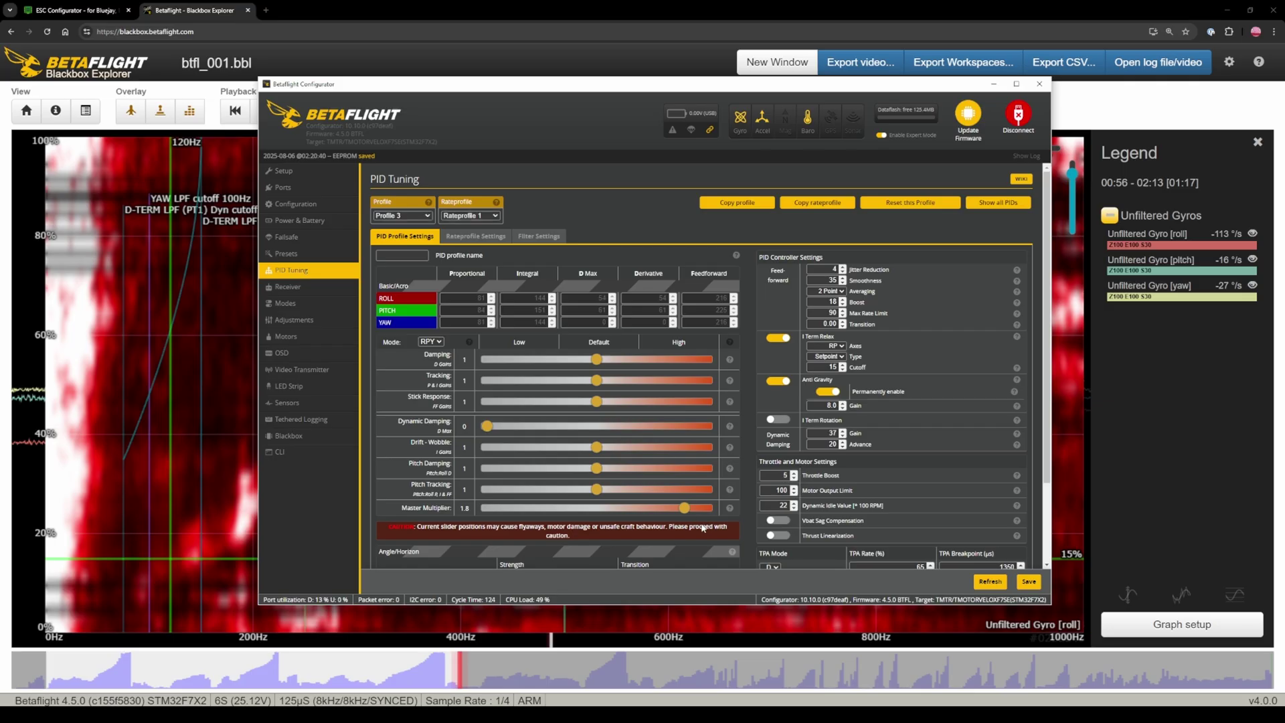
drag(684, 508, 676, 520)
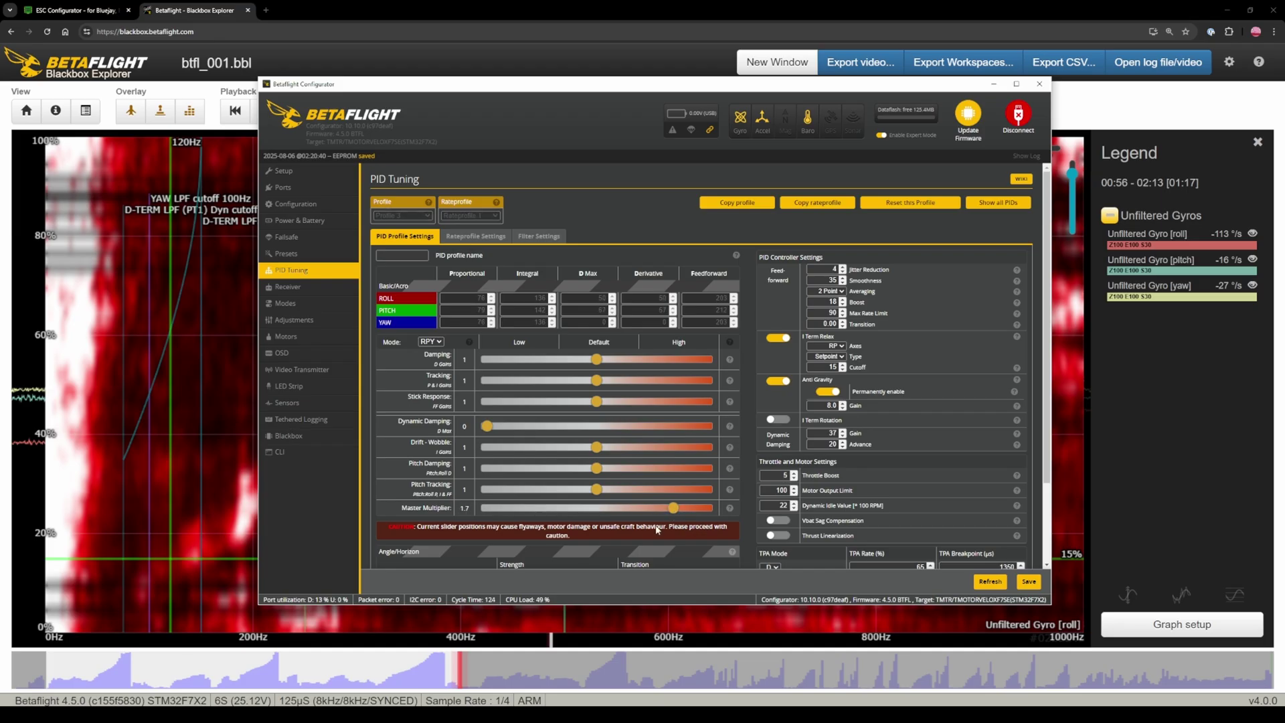
drag(673, 514, 668, 524)
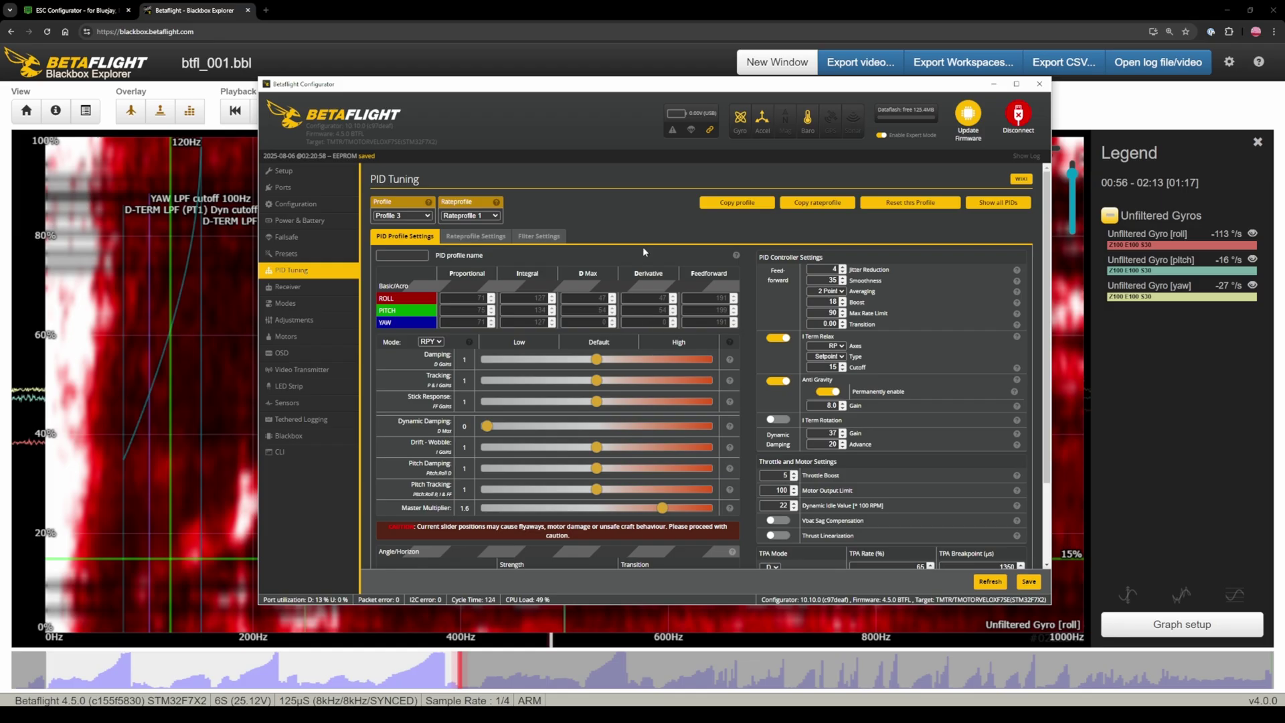
drag(662, 509, 679, 508)
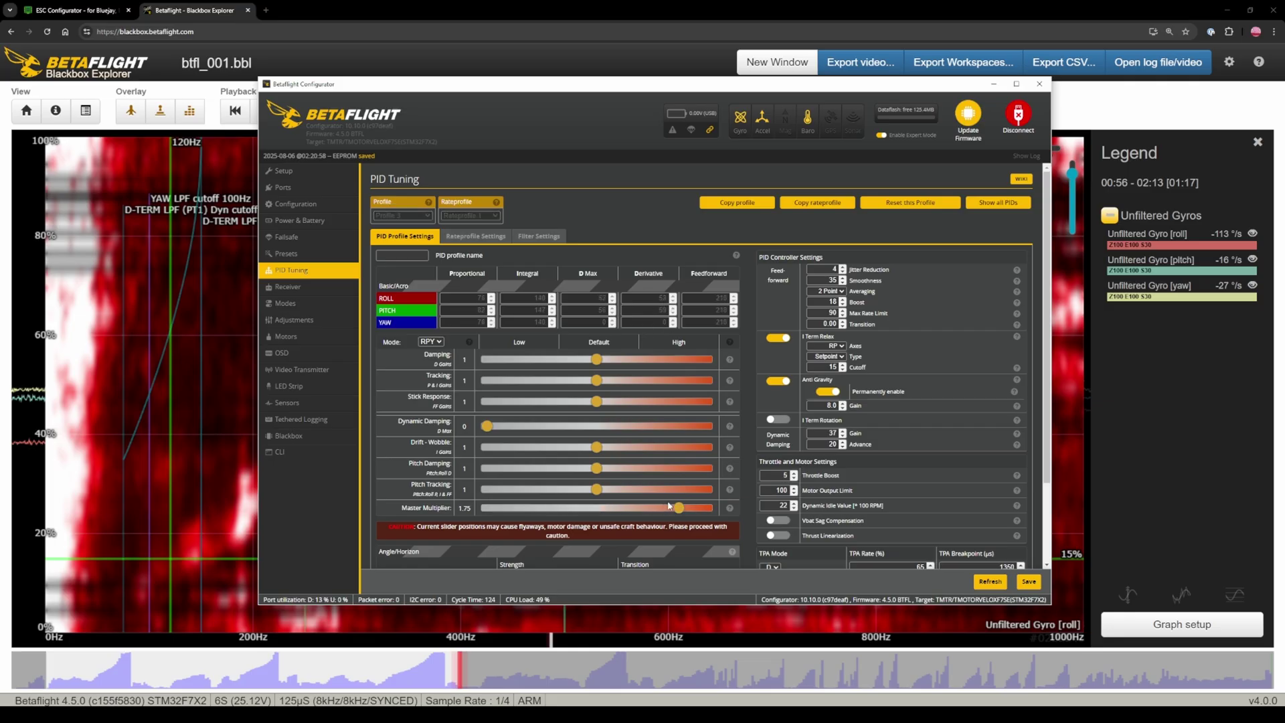
key(Right)
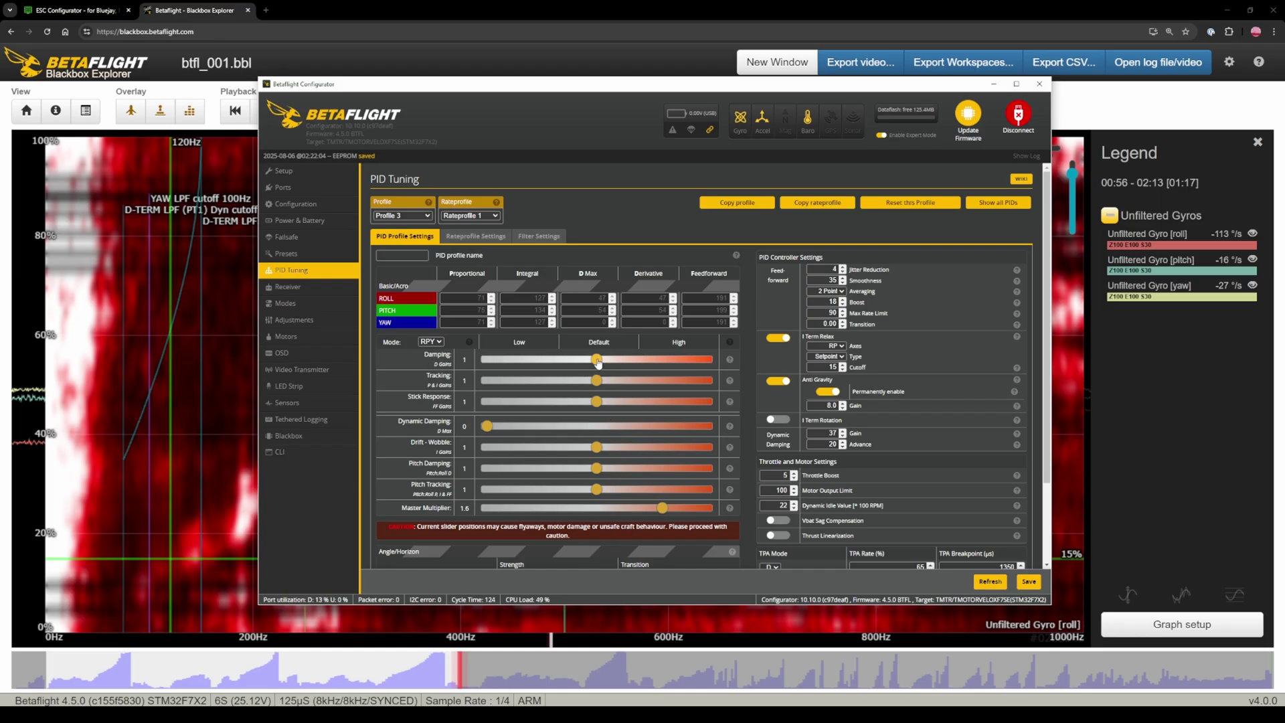
Step: Set Damping to 1.1 and the Master Multiplier to 1.5, and save the PID profile
drag(597, 362, 607, 362)
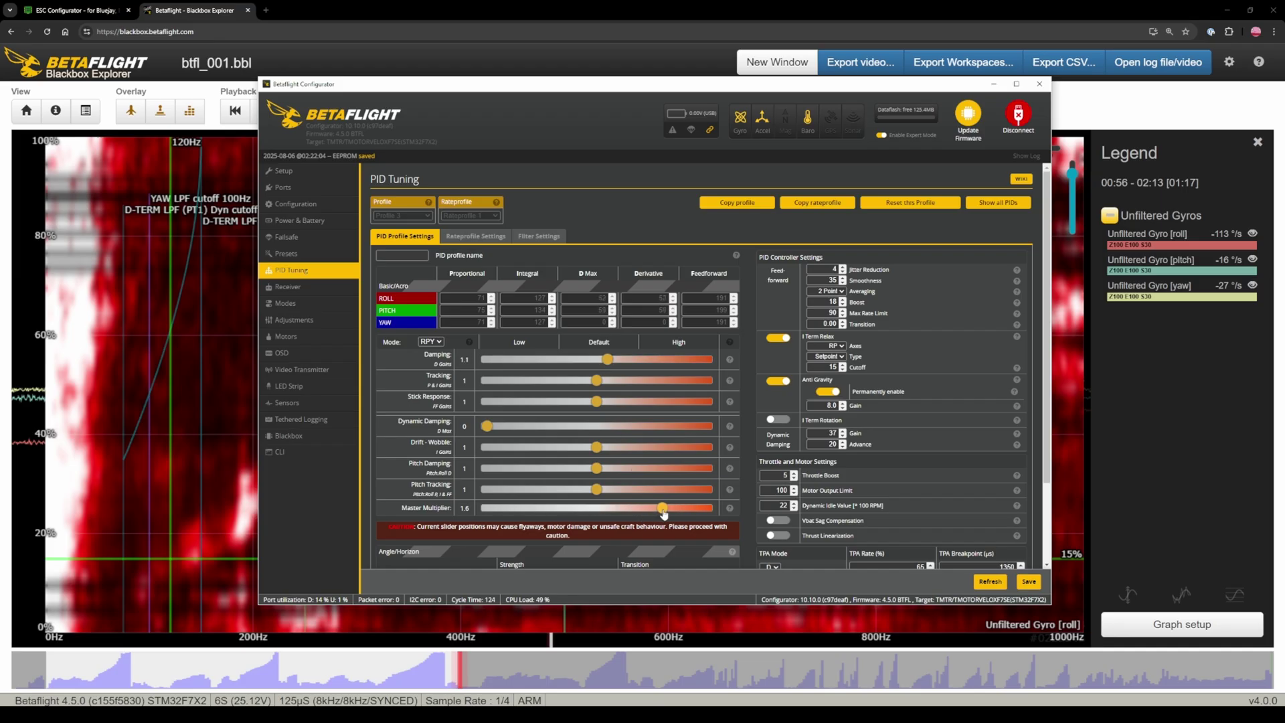
drag(662, 513, 654, 513)
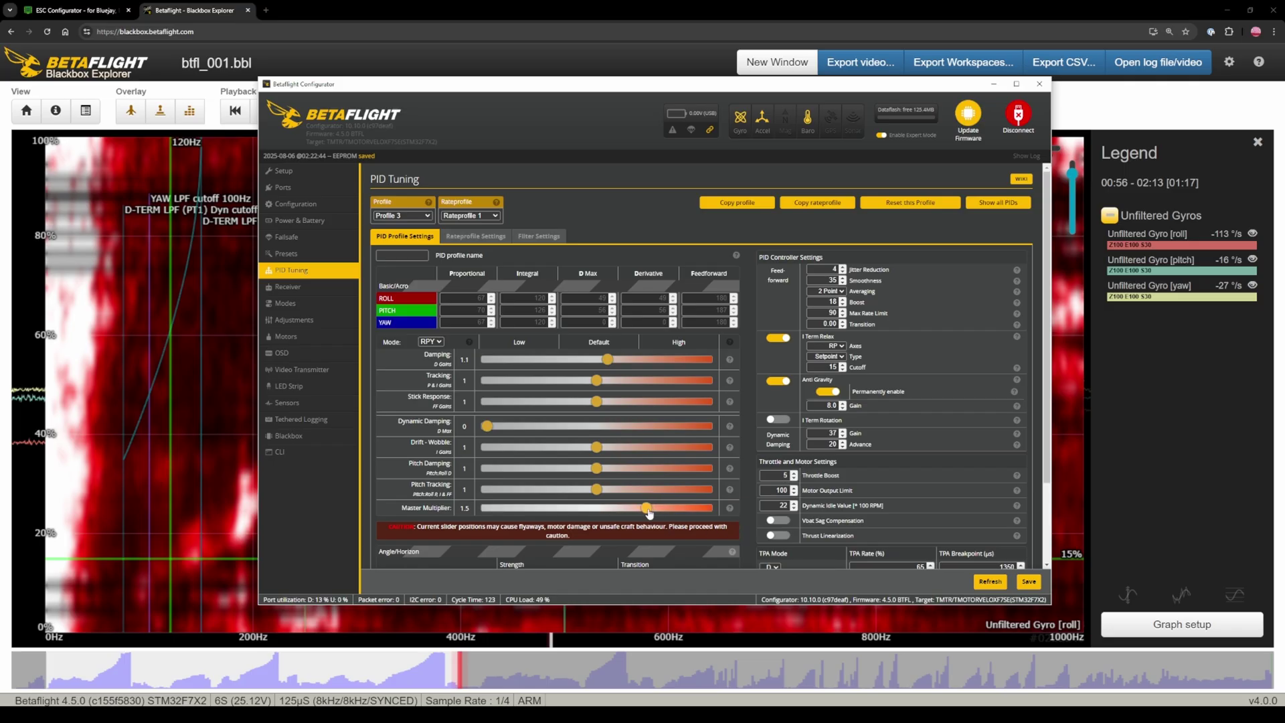
mouse_move(651, 509)
mouse_down()
mouse_move(641, 513)
mouse_move(652, 510)
mouse_up()
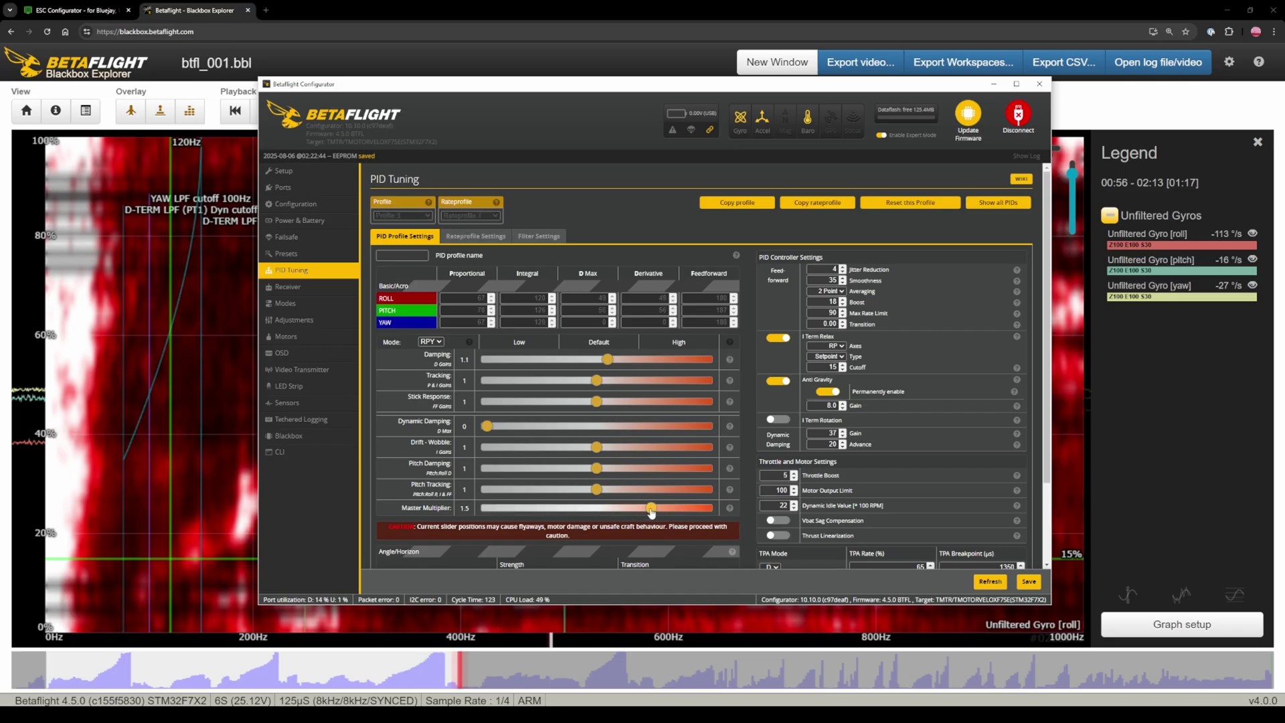
click(1029, 581)
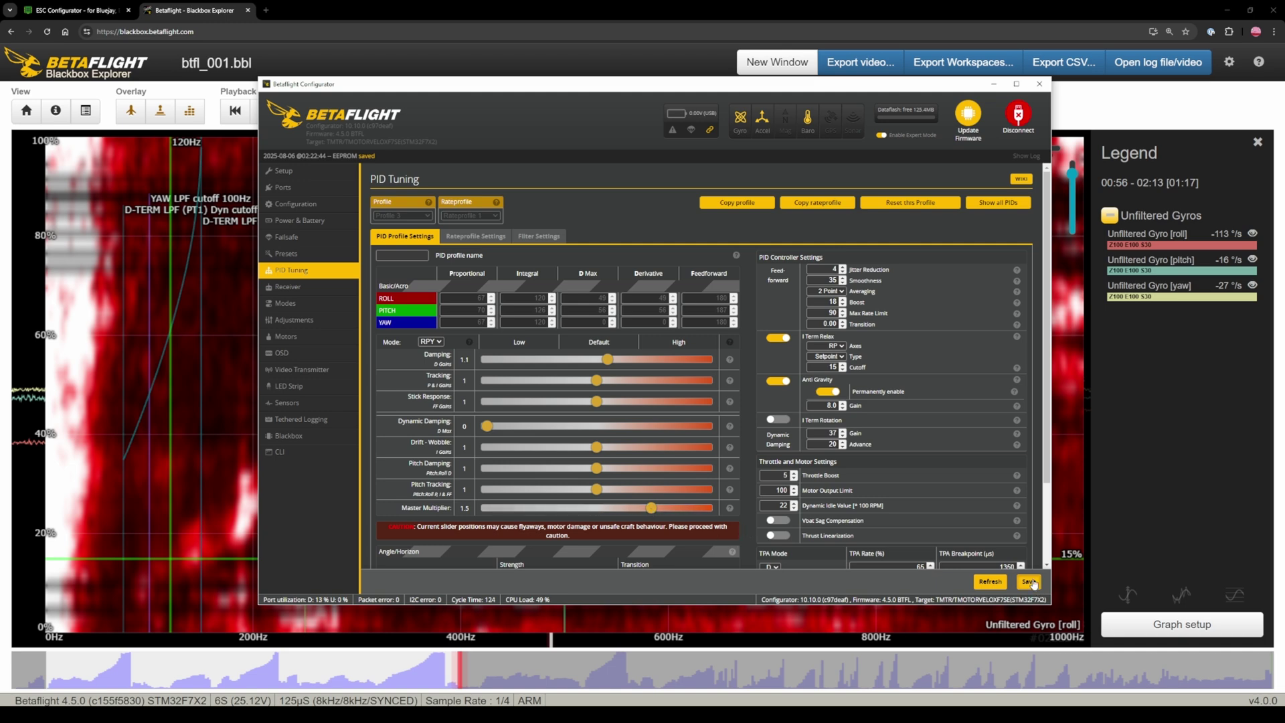
Step: Return to the filter settings and raise the D Term Filter Multiplier through 1.1 to 1.2
click(541, 238)
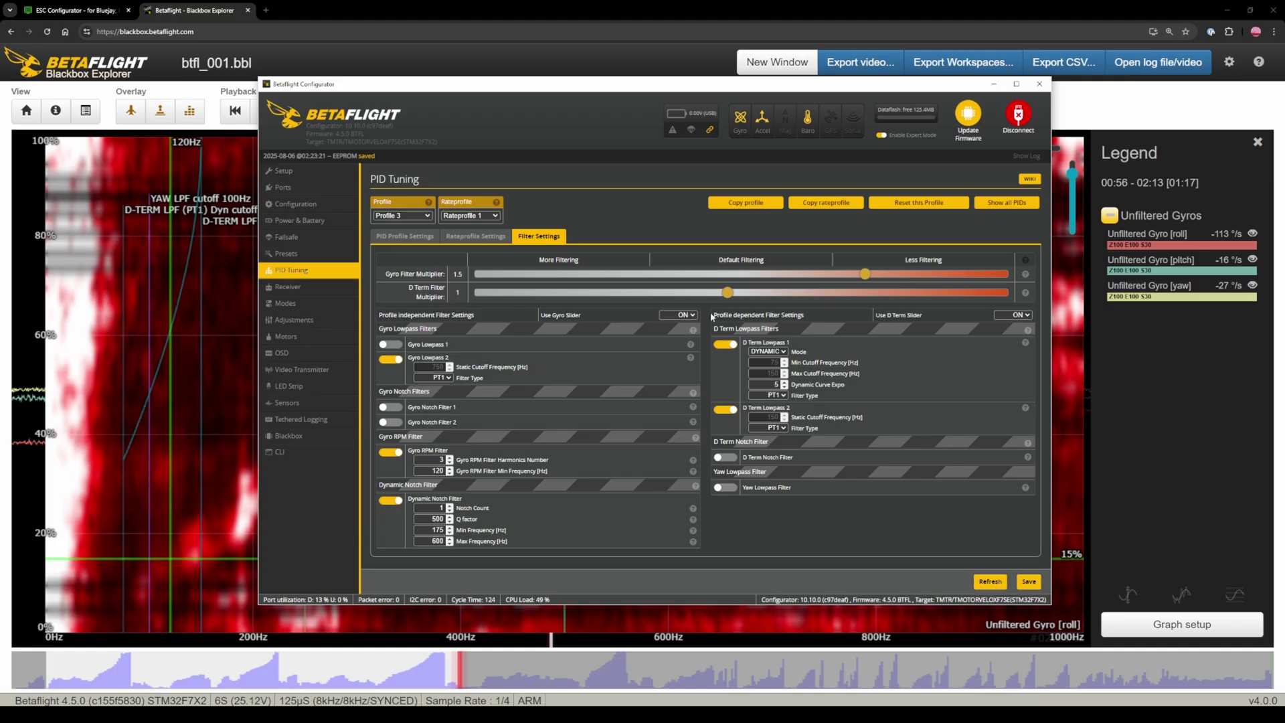
drag(731, 299, 751, 299)
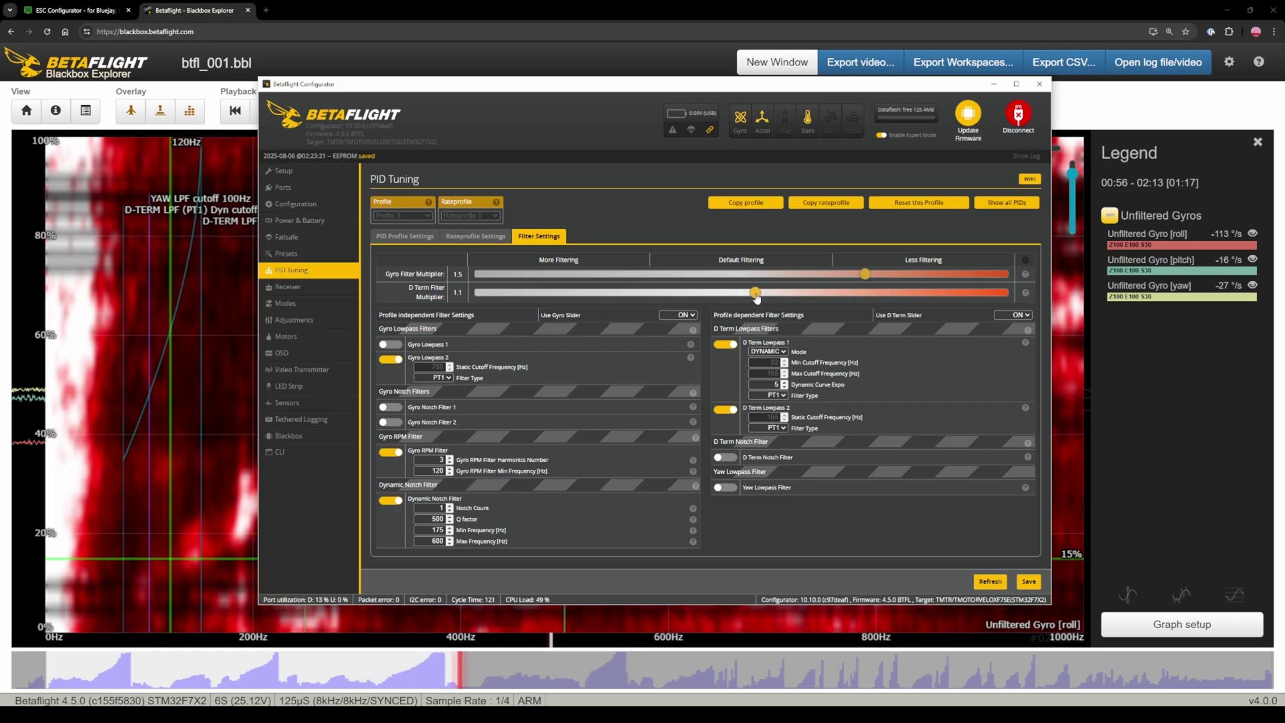
mouse_move(756, 299)
mouse_down()
mouse_move(782, 298)
mouse_move(740, 293)
mouse_move(780, 299)
mouse_up()
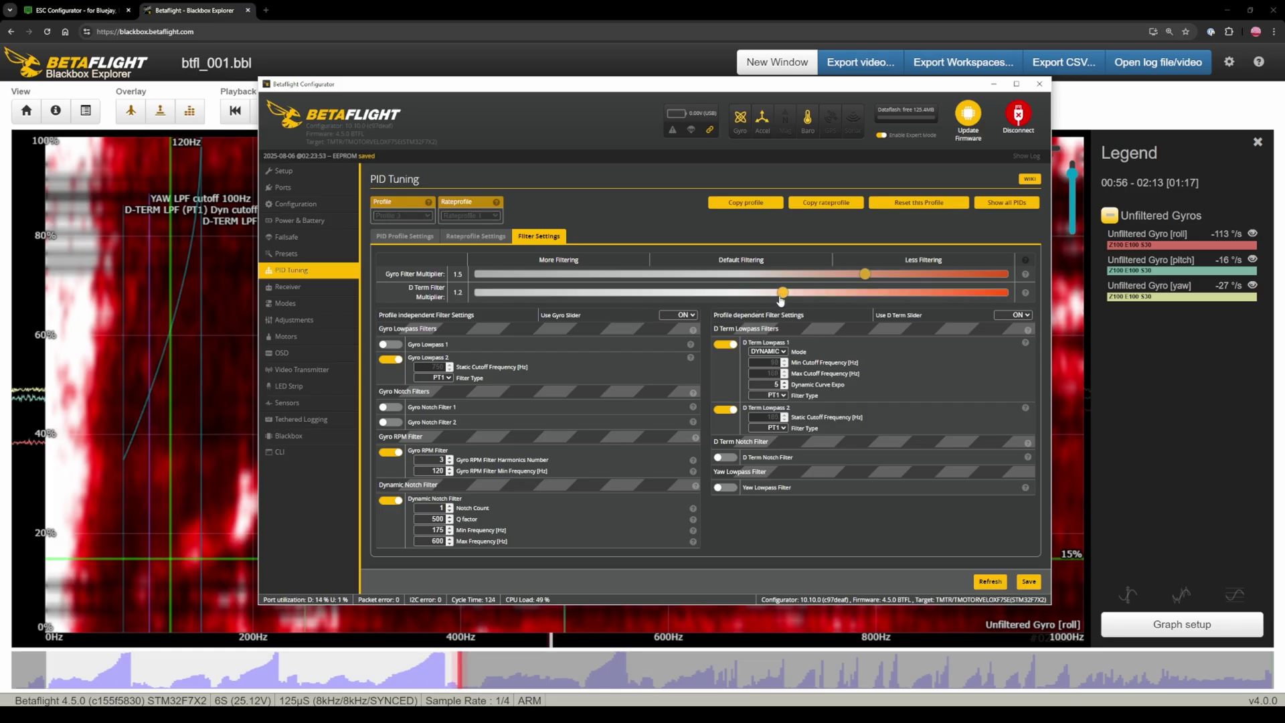